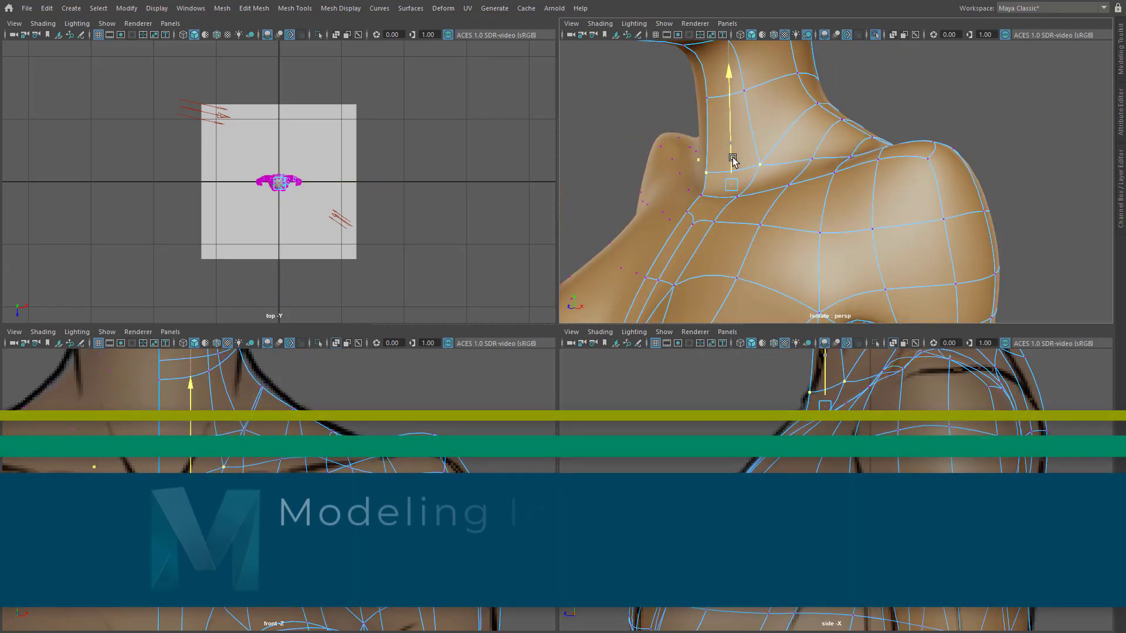
Reposition the vertices around the base of the neck to smooth where it meets the chest.
left_click_drag(708, 186, 748, 206)
left_click_drag(780, 199, 866, 195, "alt")
left_click(816, 157)
left_click(765, 162)
left_click_drag(810, 168, 762, 183)
right_click_drag(897, 209, 856, 196, "alt")
Adjust a face on the shoulder and reshape the neighbouring vertices between the shoulder and the neck.
right_click_drag(899, 166, 902, 193)
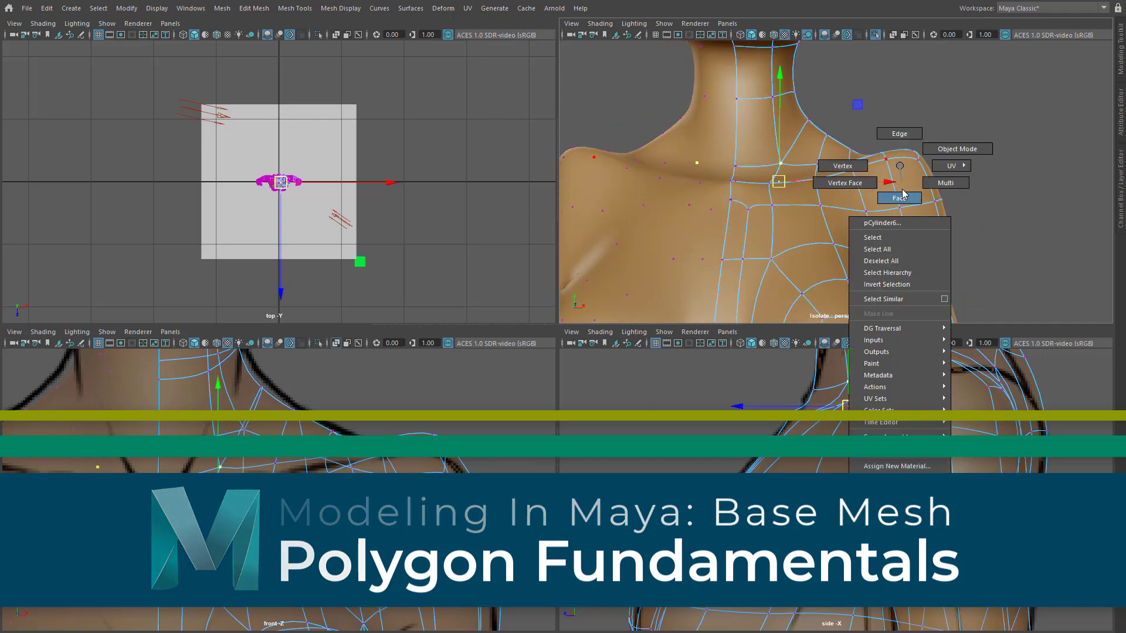
left_click(900, 155)
mouse_move(901, 130)
left_mouse_down()
mouse_move(939, 156)
mouse_move(906, 137)
left_mouse_up()
right_click_drag(876, 186, 827, 187)
left_click(816, 177)
left_click_drag(817, 150, 765, 150)
left_click(769, 182)
Even out the spacing of the vertices along the collarbone and upper chest.
left_click_drag(867, 182, 788, 276, "alt")
left_click(821, 160)
left_click(796, 164, "shift")
left_click_drag(772, 167, 753, 170)
left_click_drag(845, 184, 810, 201)
left_click_drag(804, 199, 787, 202)
left_click_drag(858, 216, 802, 233)
Select the edge loop running down the front of the neck and chest and apply an edge-editing command to it.
left_click_drag(792, 229, 807, 173, "alt")
right_click_drag(807, 173, 786, 209, "alt")
left_click(748, 160)
left_click_drag(786, 208, 776, 168, "alt")
middle_click_drag(776, 168, 778, 240, "alt")
right_click_drag(777, 234, 778, 193)
left_click(767, 89)
double_click(767, 248, "shift")
right_click_drag(769, 264, 765, 434, "shift")
Switch the body mesh to vertex editing and move the vertices around the pit of the neck.
left_click_drag(781, 224, 763, 213, "alt")
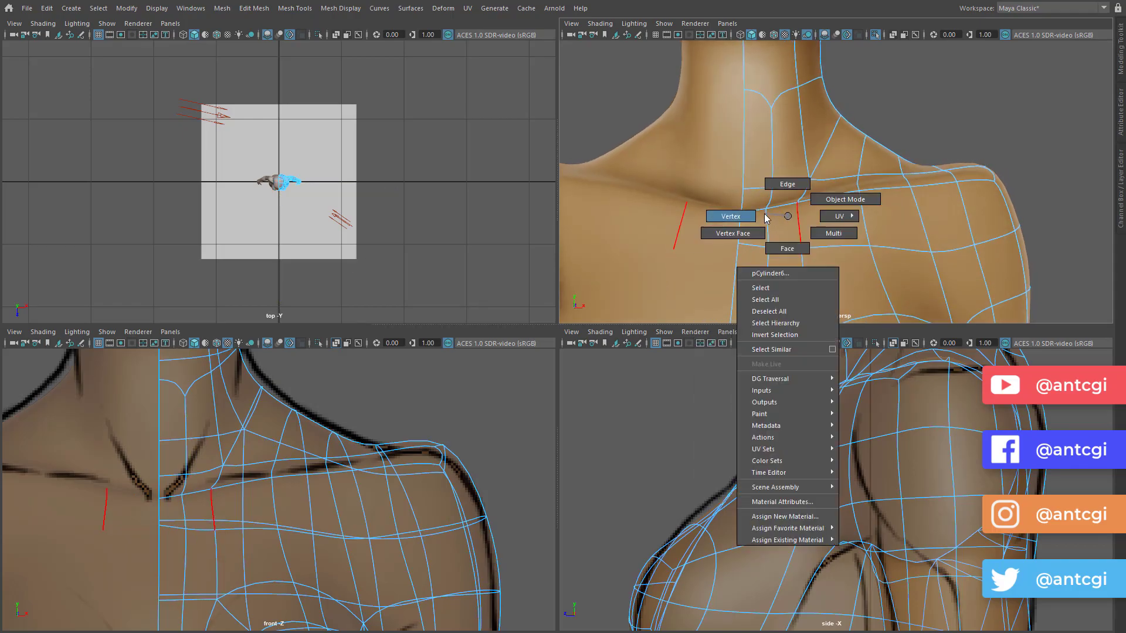
right_click_drag(764, 213, 721, 214)
left_click(766, 208)
left_click_drag(762, 176, 687, 185)
left_click_drag(687, 185, 748, 189, "alt")
left_click_drag(734, 153, 733, 163)
left_click_drag(932, 247, 797, 250, "alt")
Shift the vertices beside the collarbone to even out the flow of the surrounding loops.
left_click(744, 234)
left_click_drag(718, 239, 754, 235)
left_click_drag(757, 233, 756, 237)
left_click(773, 245)
left_click_drag(773, 247, 771, 239)
left_click(743, 228)
left_click_drag(645, 263, 729, 276, "alt")
left_click_drag(692, 235, 699, 235)
Refine the position of individual vertices at the throat and the lower neck.
left_click_drag(739, 264, 844, 276, "alt")
right_click_drag(844, 276, 764, 225, "alt")
left_click(748, 228)
left_click_drag(780, 225, 764, 226)
left_click_drag(757, 211, 768, 223, "alt")
left_click(760, 154)
left_click_drag(761, 136, 761, 130)
Adjust the vertices at the back of the armpit and the face below it on the side of the torso.
right_click_drag(870, 252, 818, 221, "alt")
left_click_drag(819, 221, 817, 227, "alt")
middle_click_drag(814, 317, 812, 246, "alt")
left_click_drag(938, 246, 744, 231, "alt")
right_click_drag(745, 231, 795, 238, "alt")
middle_click_drag(795, 238, 776, 168, "alt")
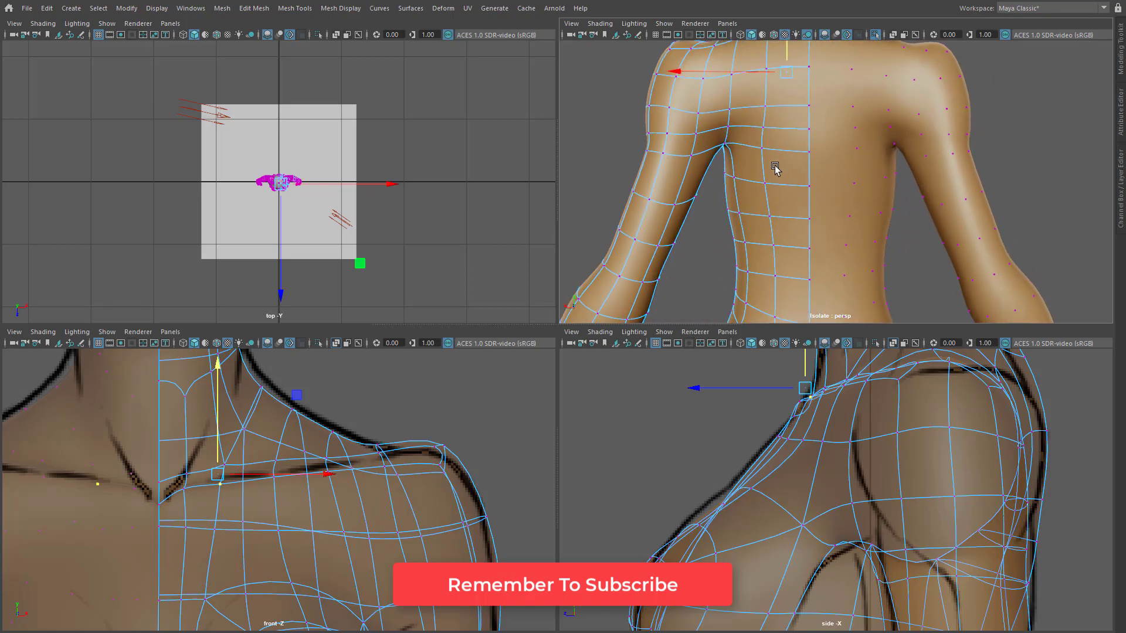
left_click(728, 150)
left_click_drag(726, 148, 695, 152)
left_click(716, 193)
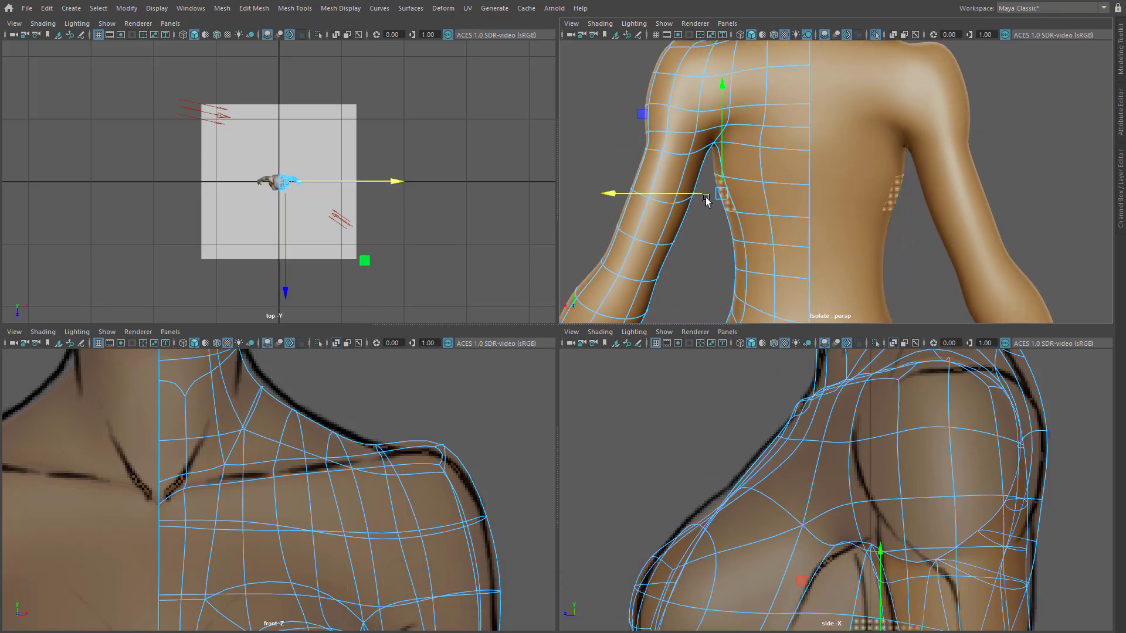
left_click_drag(706, 197, 720, 197)
Enlarge the perspective view to a single viewport and return the body mesh to object mode.
right_click_drag(792, 203, 753, 185, "alt")
middle_click_drag(753, 185, 743, 208, "alt")
key("space")
right_click_drag(743, 208, 410, 276, "alt")
left_click_drag(411, 276, 469, 279, "alt")
key("F8")
left_click(46, 9)
left_click(232, 153)
Select an edge loop along the torso and apply an edge-editing command to it.
left_click_drag(694, 351, 651, 355, "alt")
right_click_drag(455, 404, 520, 414, "alt")
middle_click_drag(493, 600, 491, 480, "alt")
left_click_drag(490, 480, 466, 510, "alt")
middle_click_drag(505, 250, 505, 350, "alt")
right_click_drag(504, 351, 504, 305)
left_click(506, 68)
double_click(505, 163, "shift")
right_click(492, 542, "shift")
right_click_drag(492, 542, 492, 630, "shift")
Move the mesh components at the side of the waist to refine the shape of the abdomen.
left_click(501, 336)
left_click_drag(501, 336, 649, 244, "alt")
right_click(572, 384, "shift")
left_click_drag(573, 384, 565, 431, "alt")
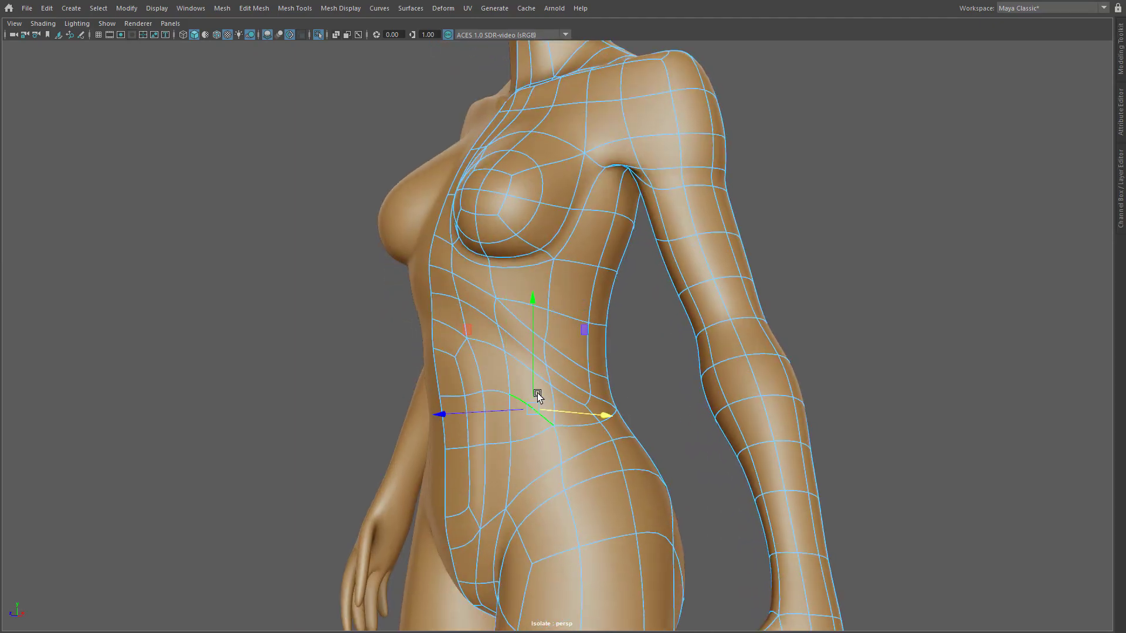
left_click_drag(537, 393, 471, 267)
left_click_drag(552, 249, 550, 470)
left_click_drag(500, 397, 528, 411, "alt")
left_click_drag(539, 338, 536, 334)
left_click_drag(498, 366, 519, 344, "alt")
left_click(519, 389)
left_click(568, 364)
Review the torso topology from several angles and return the mesh to object selection.
left_click_drag(574, 412, 527, 360, "alt")
scroll(536, 416, "down", 3)
scroll(520, 356, "up", 3)
left_click_drag(548, 446, 554, 376, "alt")
scroll(554, 369, "up", 3)
right_click_drag(554, 364, 614, 324)
left_click_drag(555, 384, 473, 443, "alt")
Select faces across the upper back and shoulder blades in face mode with Object X symmetry active.
right_click_drag(473, 442, 452, 533)
left_click(448, 418, "shift")
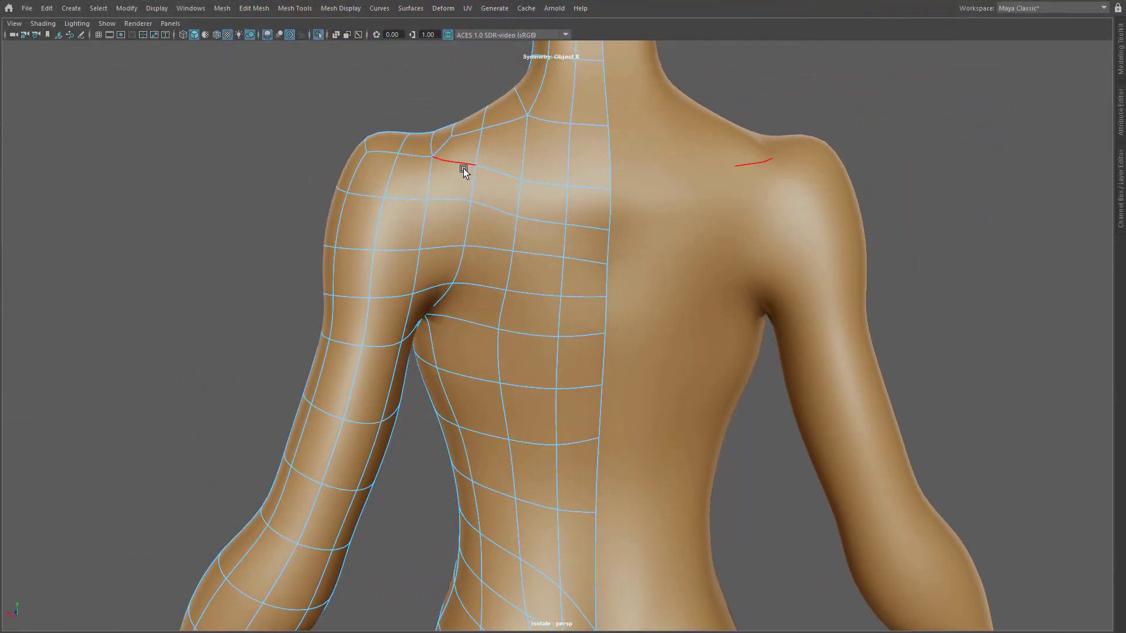
left_click(494, 187)
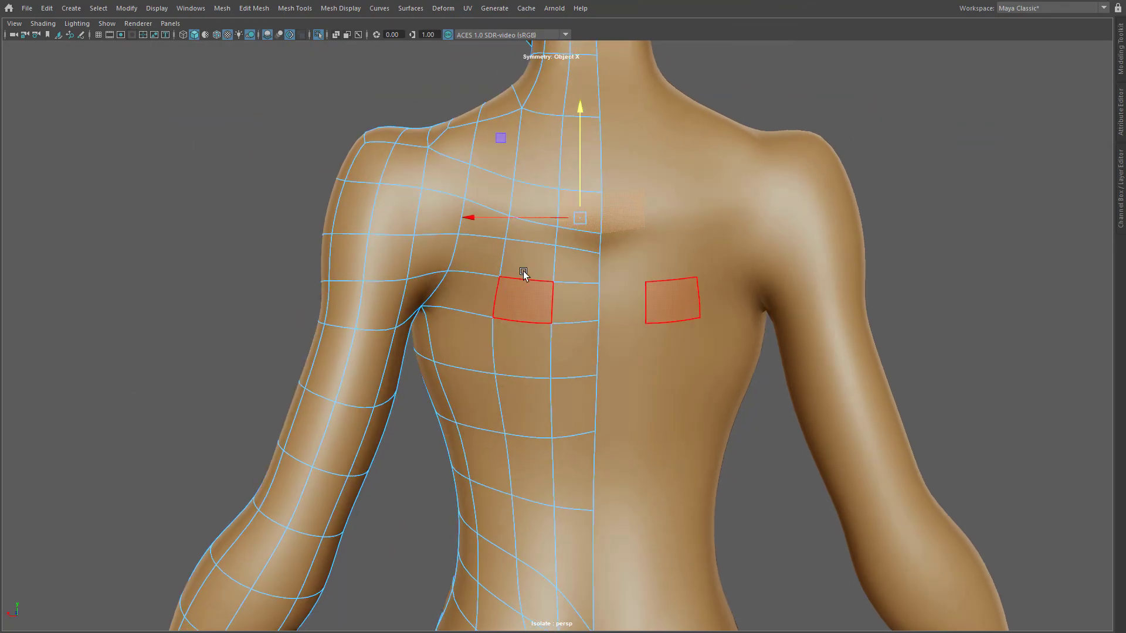
left_click_drag(523, 271, 545, 247)
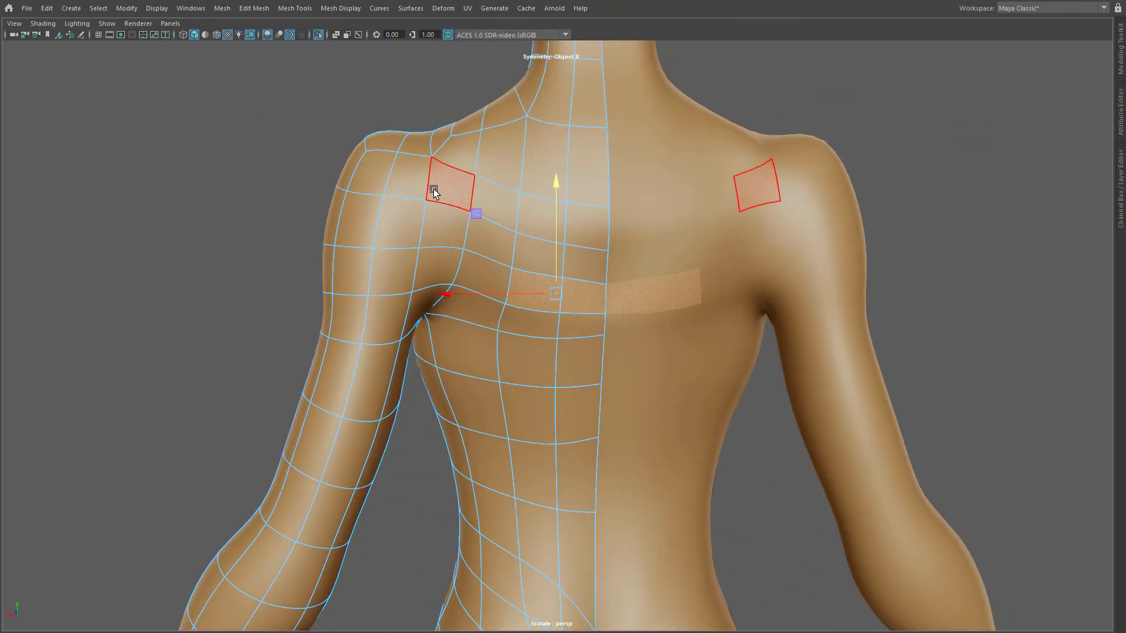
left_click(434, 191)
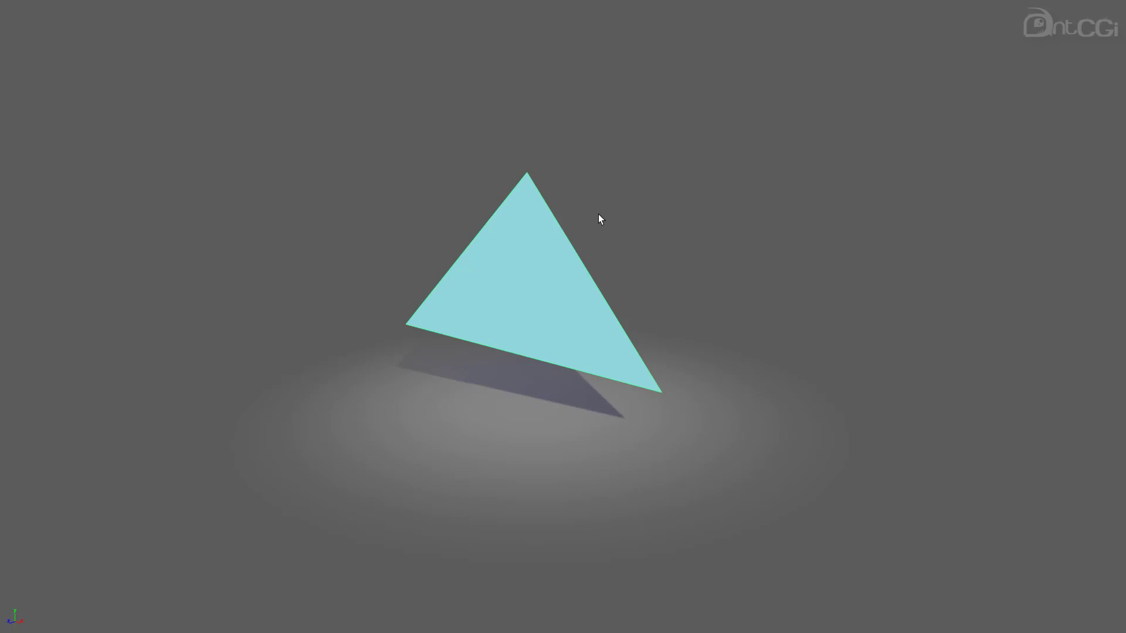
Switch the triangle through the vertex, edge and face component modes.
right_click_drag(541, 209, 480, 211)
right_click_drag(558, 246, 558, 217)
right_click_drag(544, 287, 548, 310)
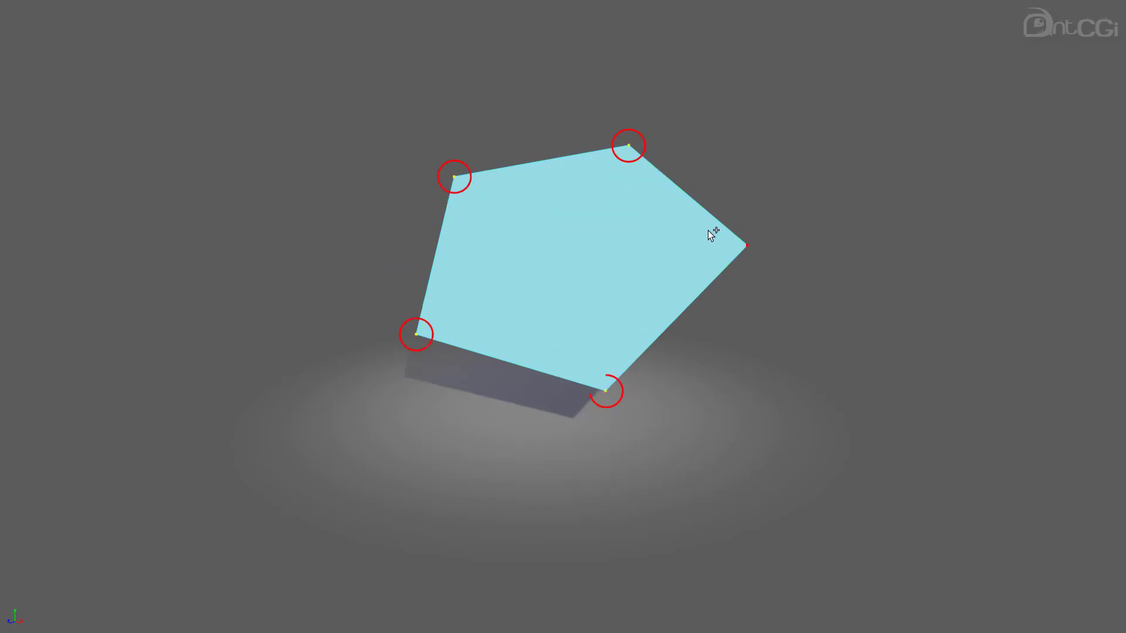
Select the edges of the five-sided polygon one by one, then clear the selection.
right_click_drag(680, 229, 675, 199)
left_click(673, 196)
left_click(558, 167, "shift")
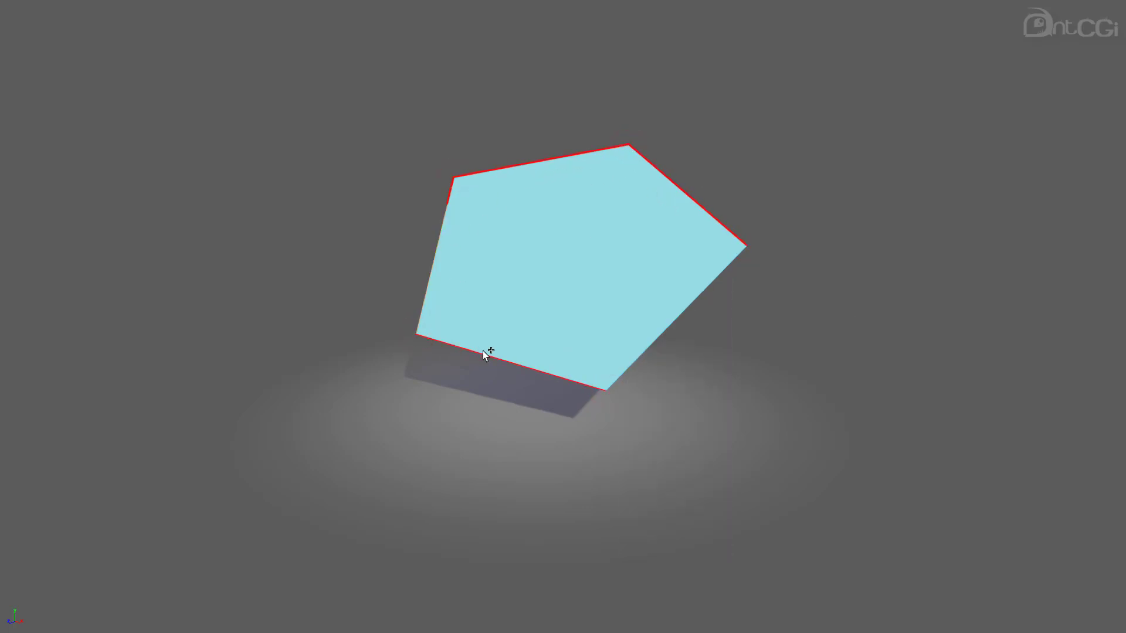
left_click(639, 334, "shift")
left_click(673, 322, "shift")
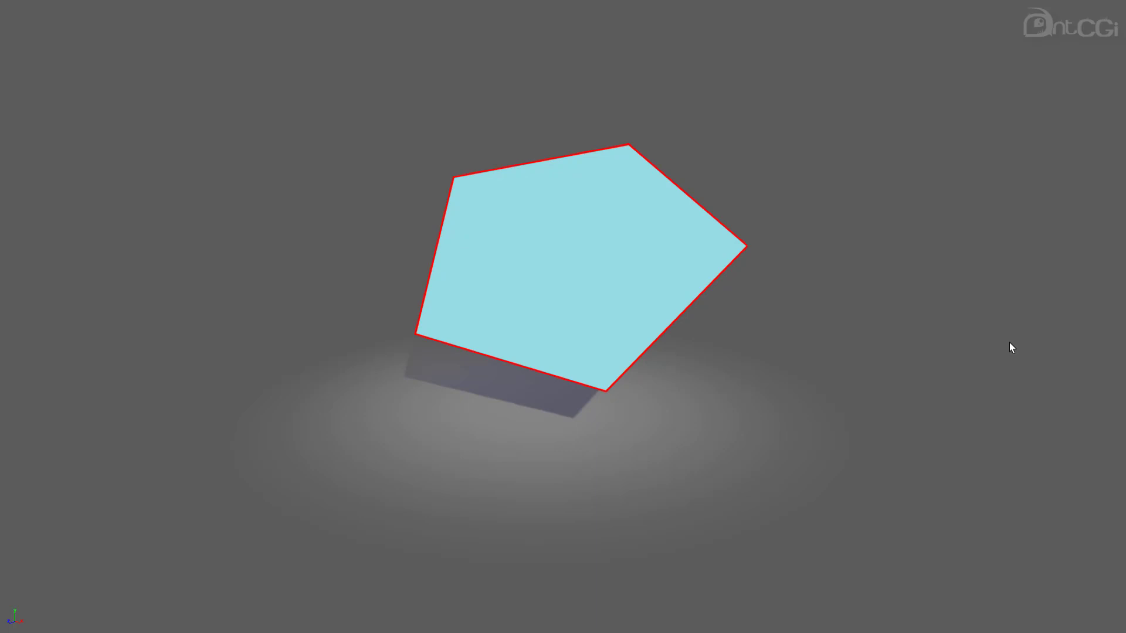
left_click(1009, 342)
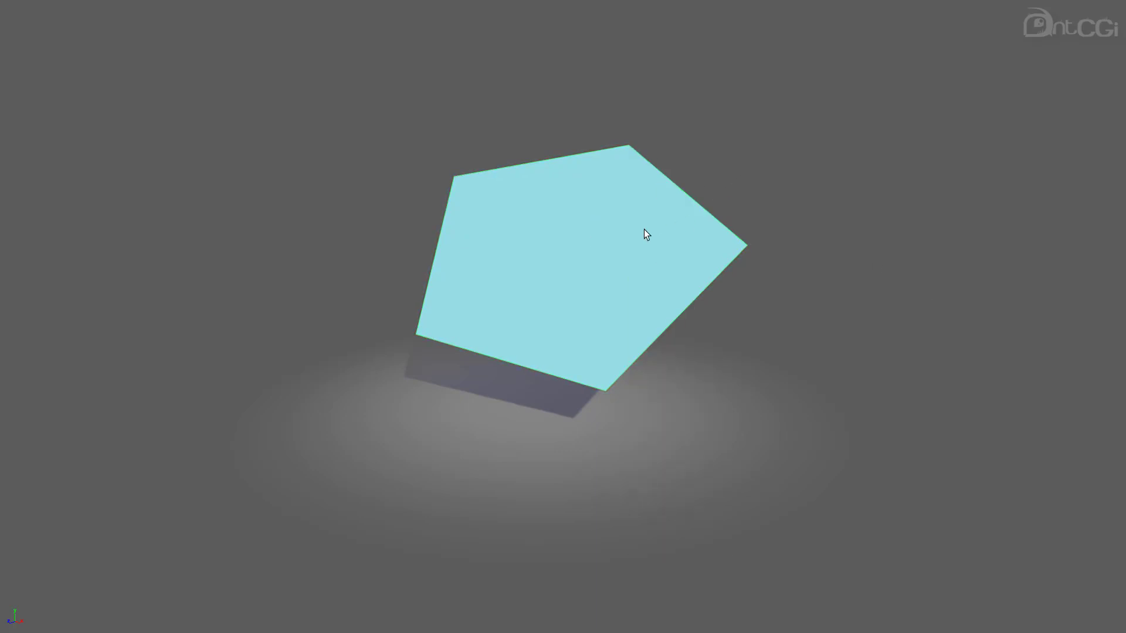
right_click(642, 251)
right_click(641, 252)
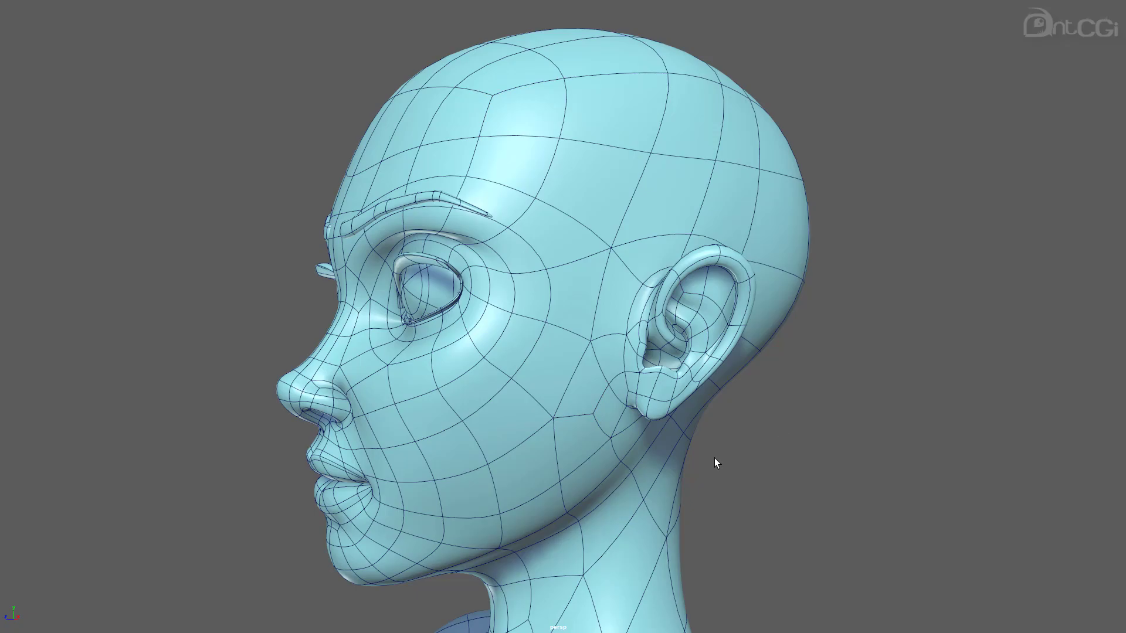
left_click_drag(715, 459, 786, 457, "alt")
middle_click_drag(761, 460, 816, 428, "alt")
left_click_drag(816, 427, 789, 434, "alt")
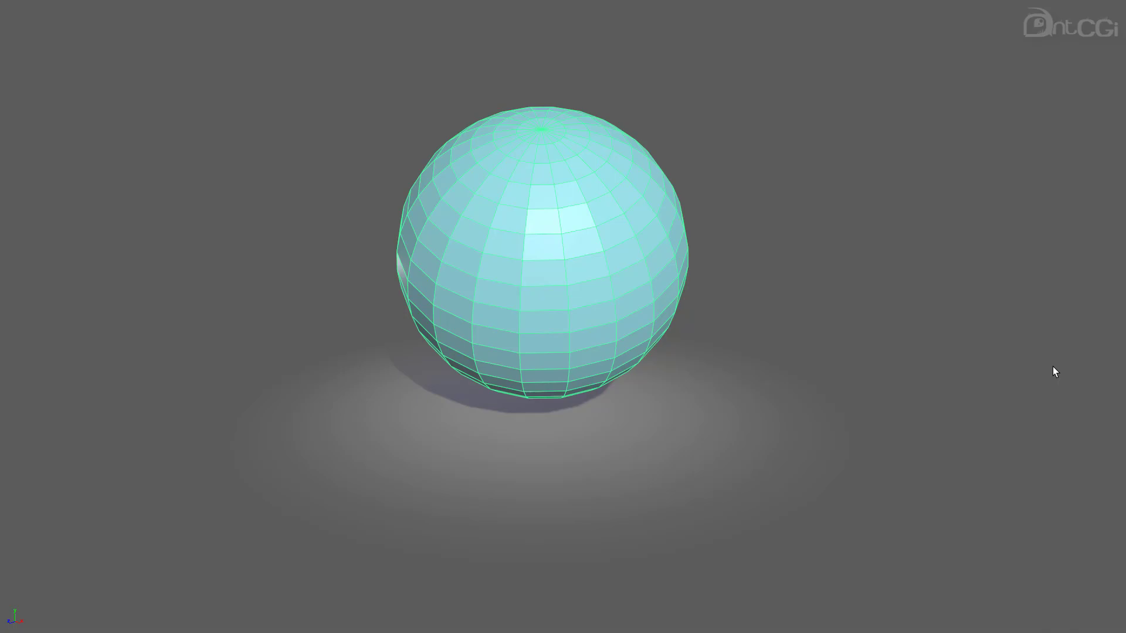
Select a loop of edges on the sphere, followed by a loop of faces.
right_click(597, 220)
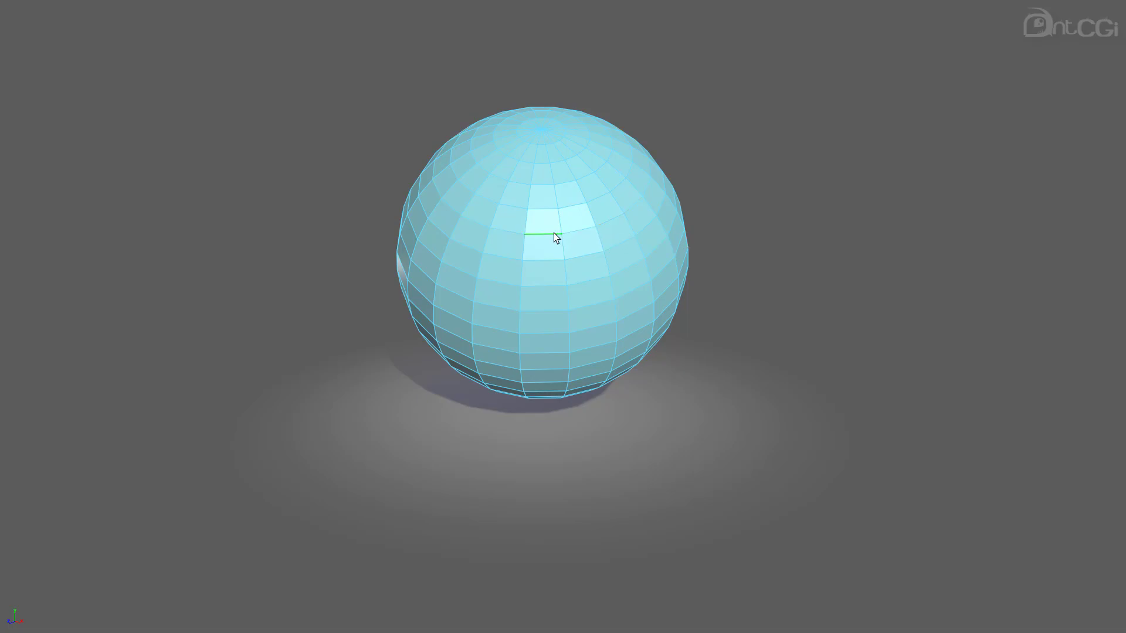
key("shift")
double_click(549, 209, "shift")
right_click_drag(582, 233, 581, 262)
left_click(568, 219)
double_click(579, 244, "shift")
Select a horizontal loop of vertices around the sphere, then vertical vertex loops down its front.
right_click_drag(618, 253, 576, 256)
left_click(564, 259)
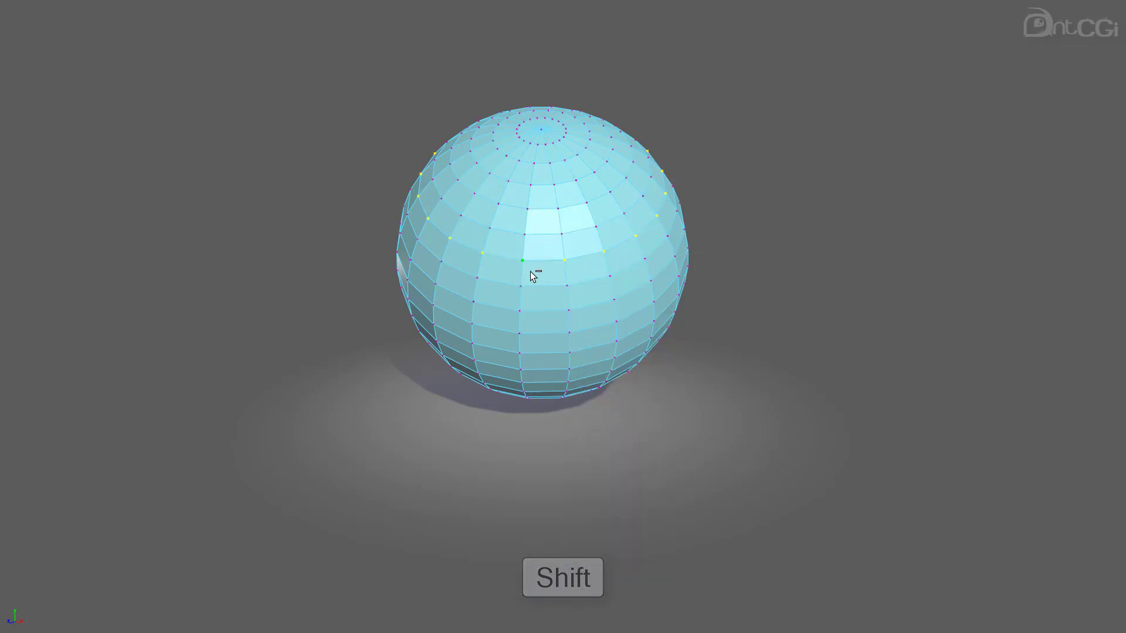
double_click(528, 265, "shift")
left_click(523, 239)
double_click(524, 257, "shift")
left_click(602, 231, "shift")
double_click(605, 247, "shift")
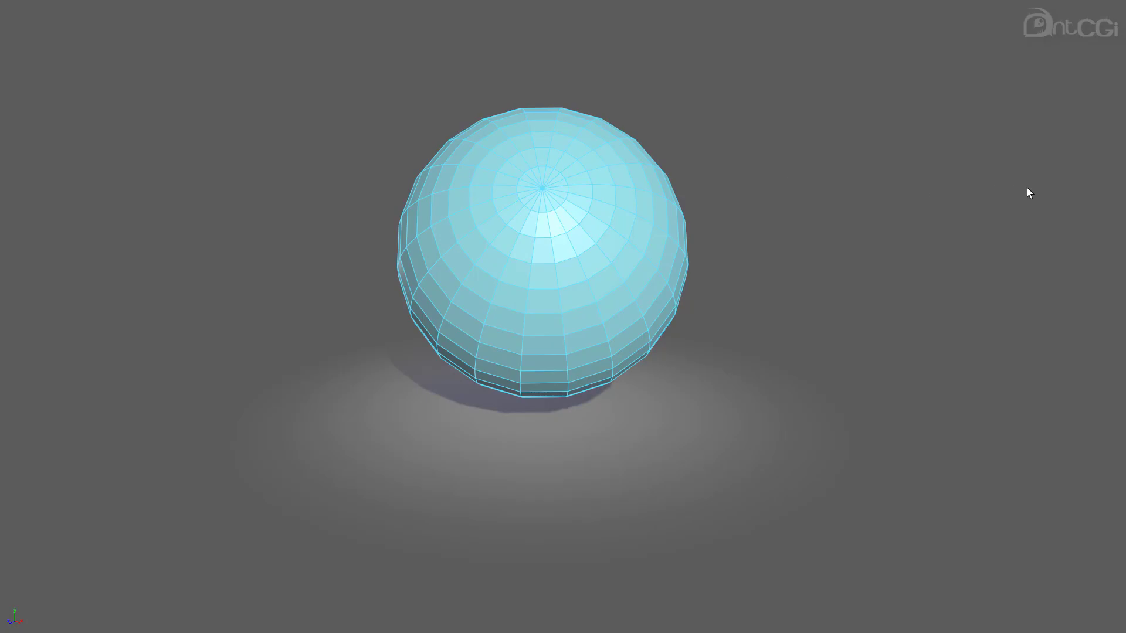
Select the edges meeting at the sphere's pole, then select the pole vertex itself.
double_click(545, 192)
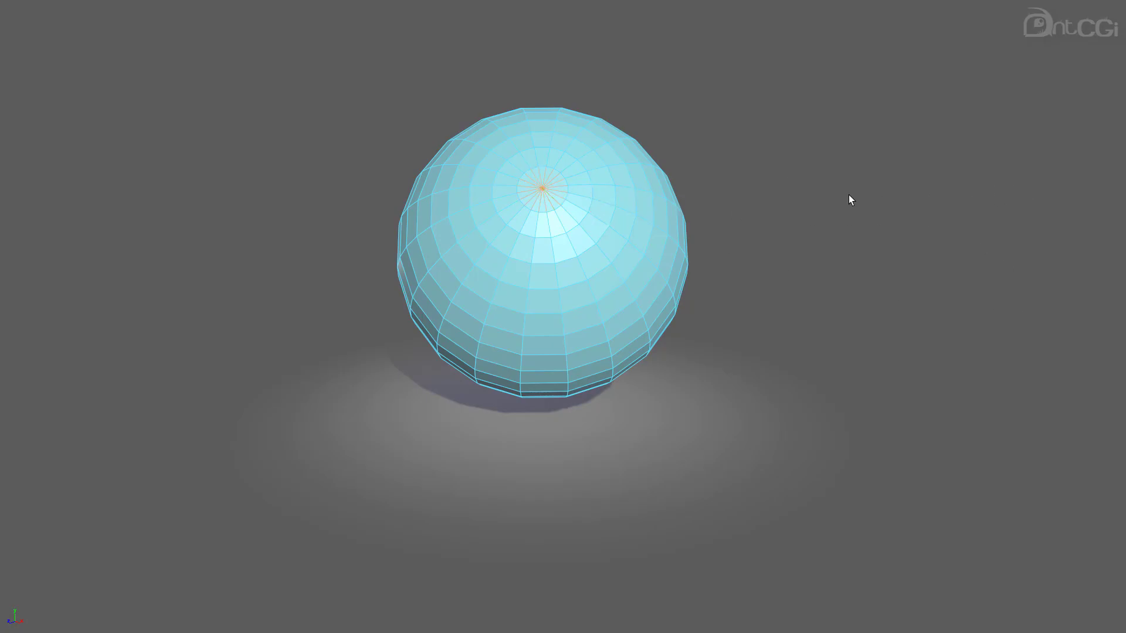
right_click_drag(575, 188, 546, 193)
left_click(543, 188)
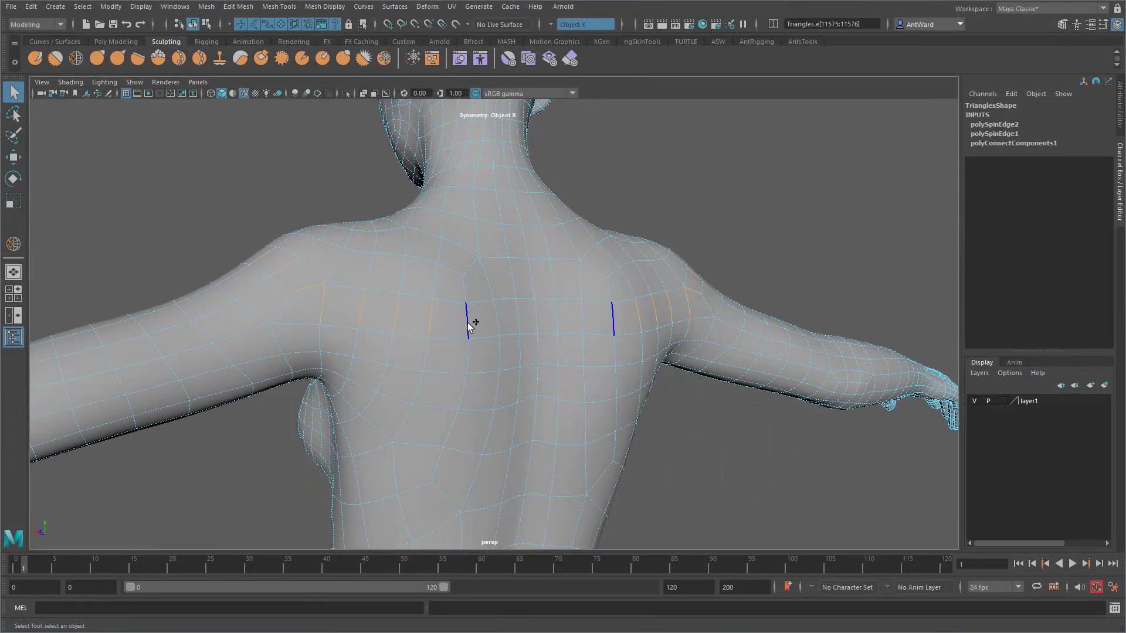
Extend the edge ring selection across the upper back and join the edges with Connect Components.
left_click(495, 321)
left_click(532, 317)
right_click_drag(531, 319, 512, 487, "shift")
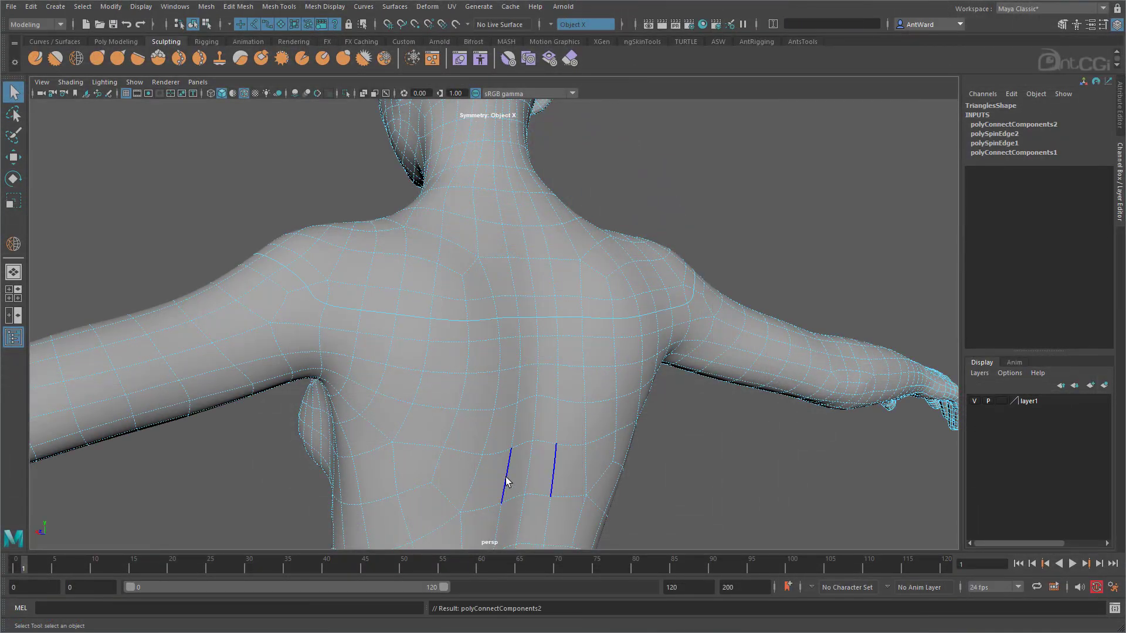
Collapse the short edge behind the shoulder and another edge in front of the armpit.
left_click(316, 294)
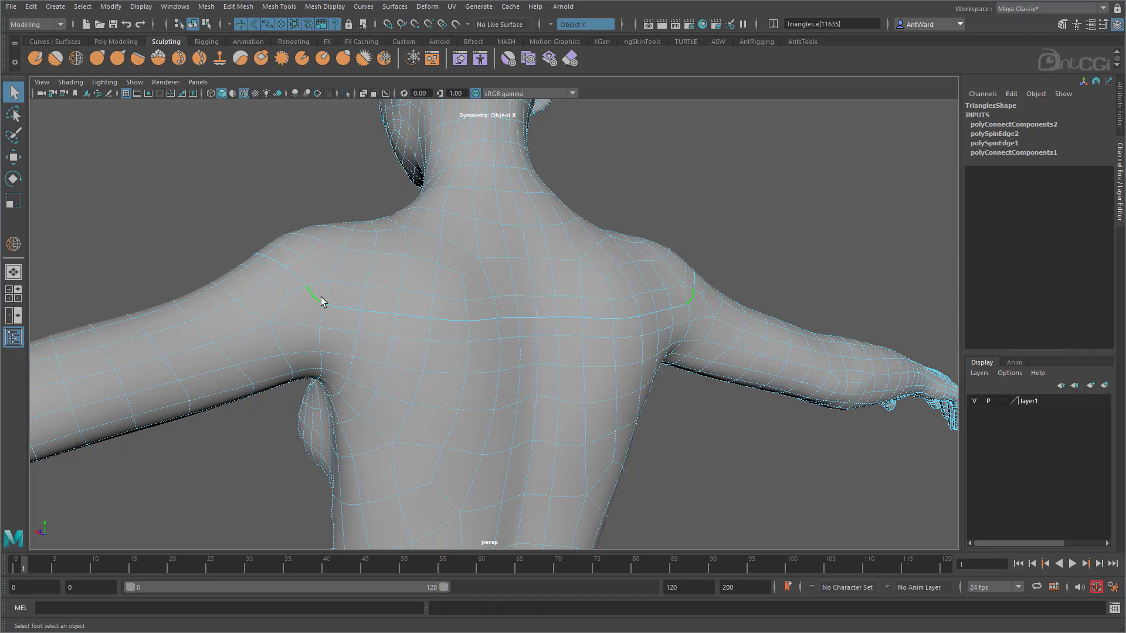
right_click_drag(321, 296, 376, 258, "shift")
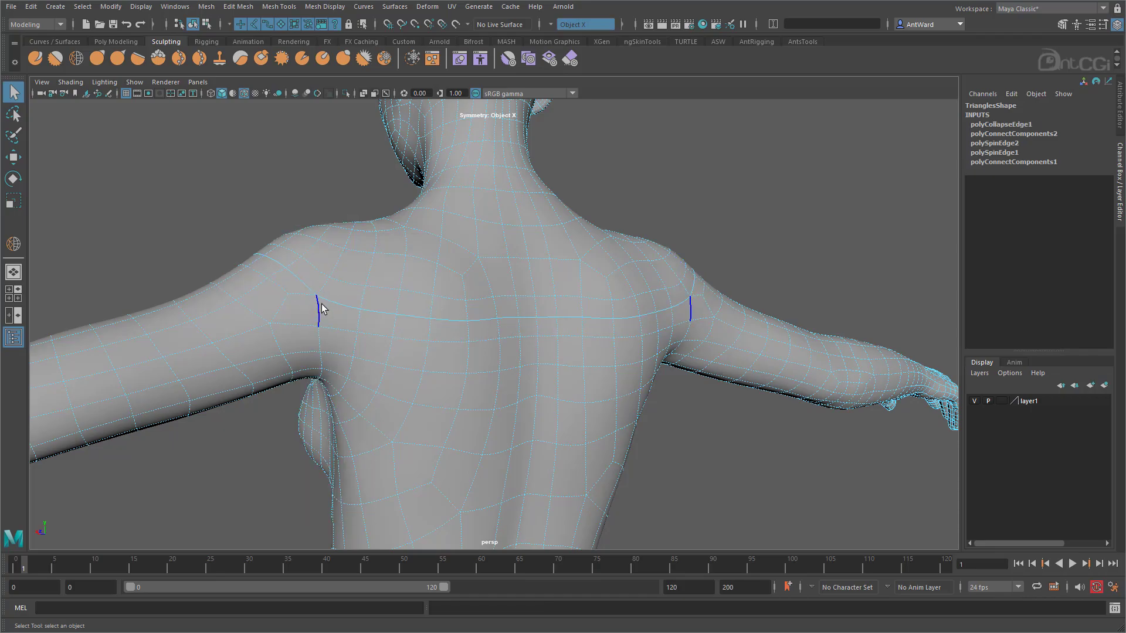
left_click_drag(364, 309, 589, 292, "alt")
right_click_drag(589, 292, 711, 279, "alt")
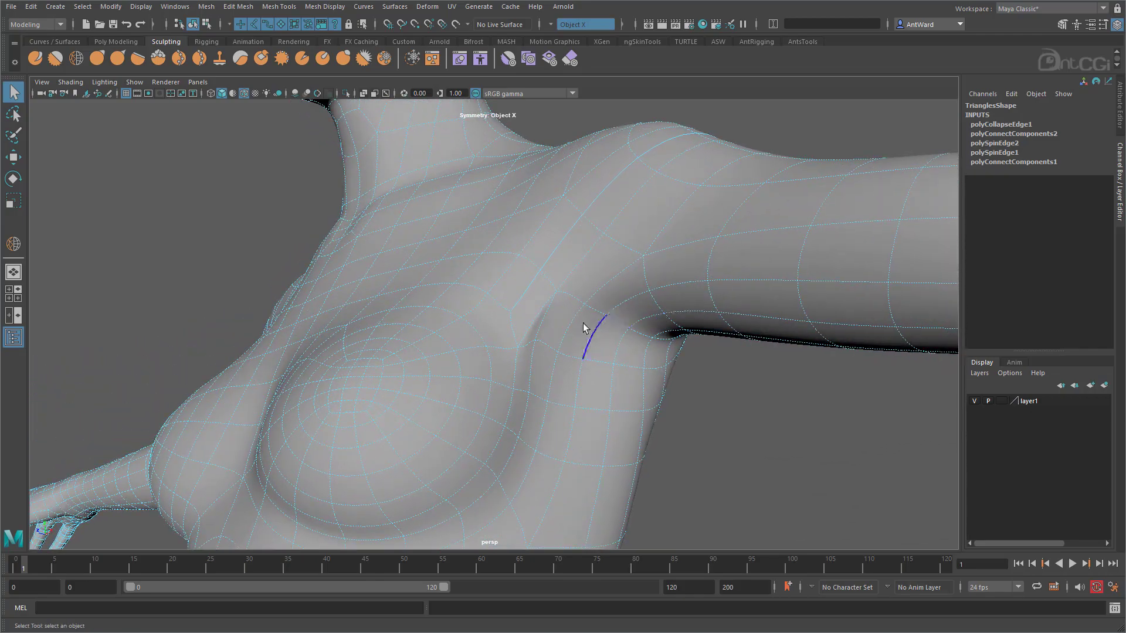
left_click(509, 332)
right_click_drag(508, 332, 568, 292, "shift")
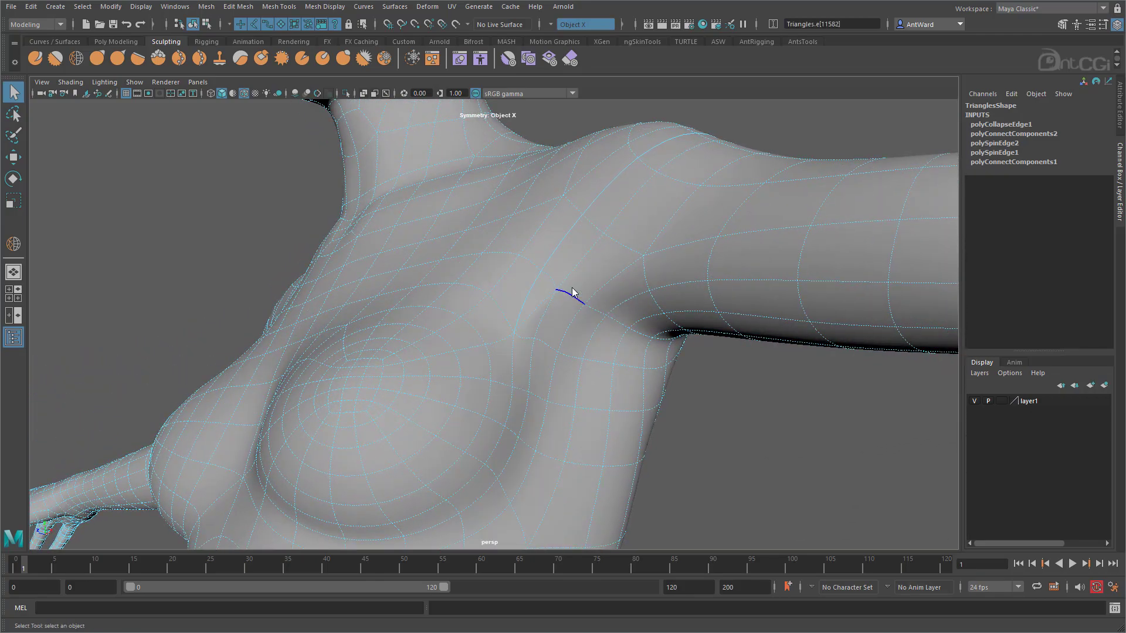
left_click(572, 292)
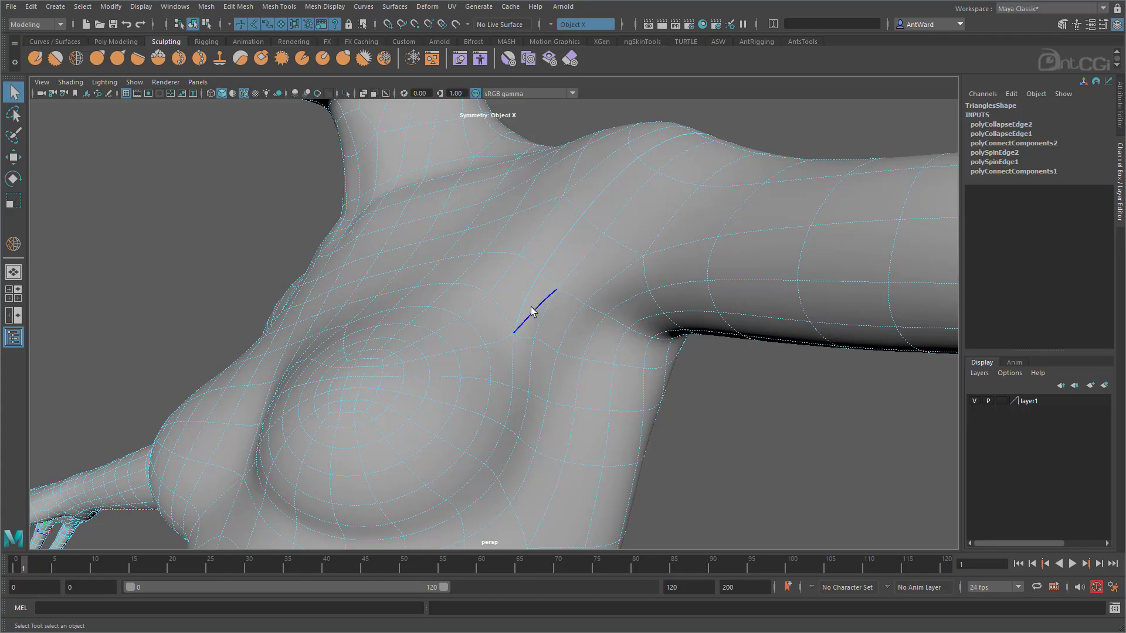
left_click(627, 362)
Inspect the edge flow around the chest, armpit and ribs from several angles.
left_click_drag(624, 347, 692, 352, "alt")
right_click_drag(692, 352, 503, 415, "alt")
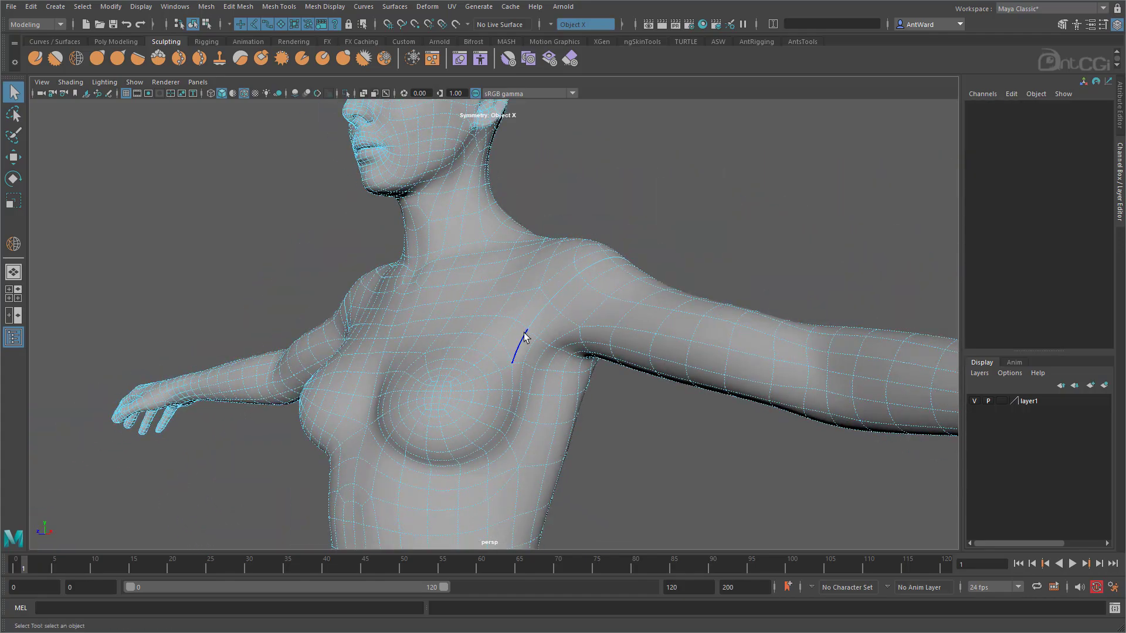
left_click_drag(529, 328, 453, 314, "alt")
left_click_drag(490, 276, 496, 342, "alt")
right_click_drag(496, 341, 627, 327, "alt")
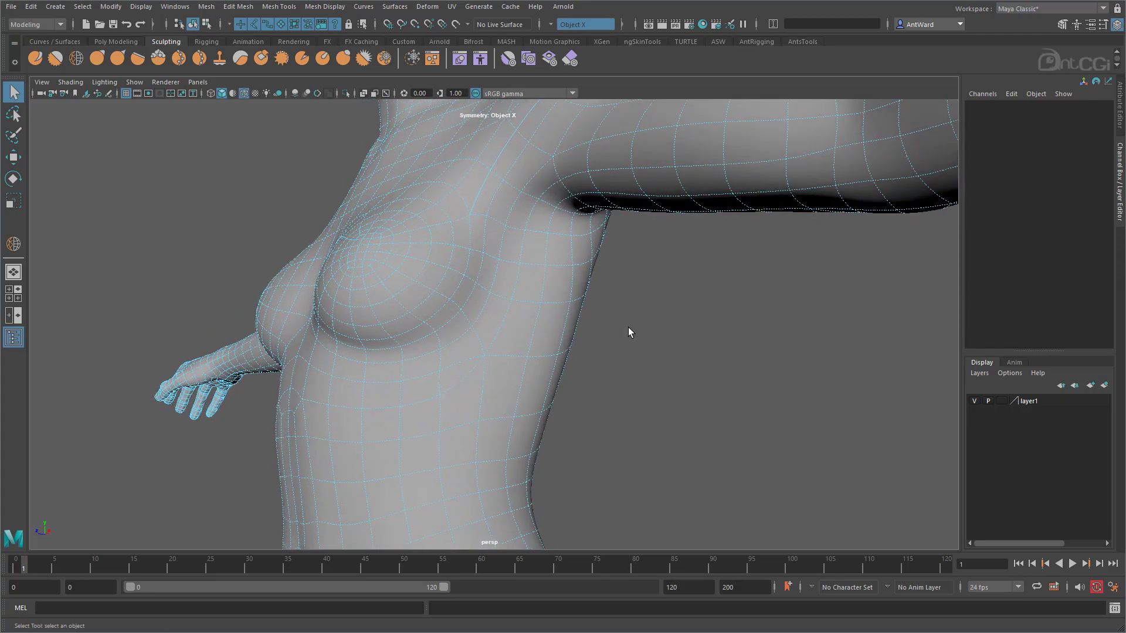
left_click(504, 354)
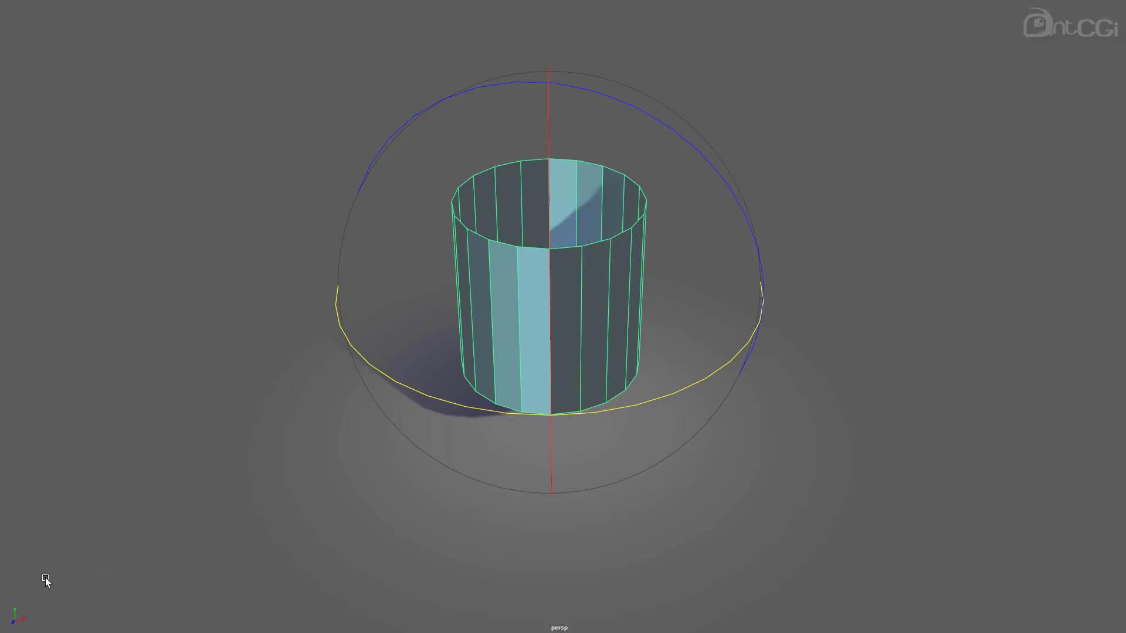
Rotate the open cylinder around its vertical axis and turn on the display of its face normals.
middle_click_drag(46, 581, 923, 562)
key("q")
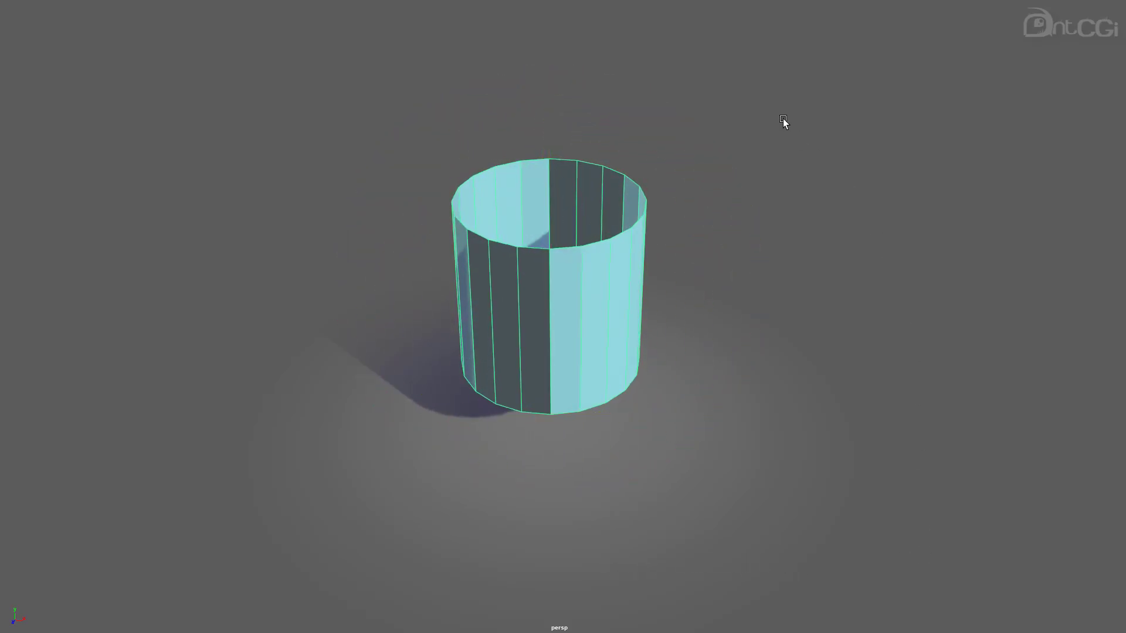
key("space")
left_click(784, 75)
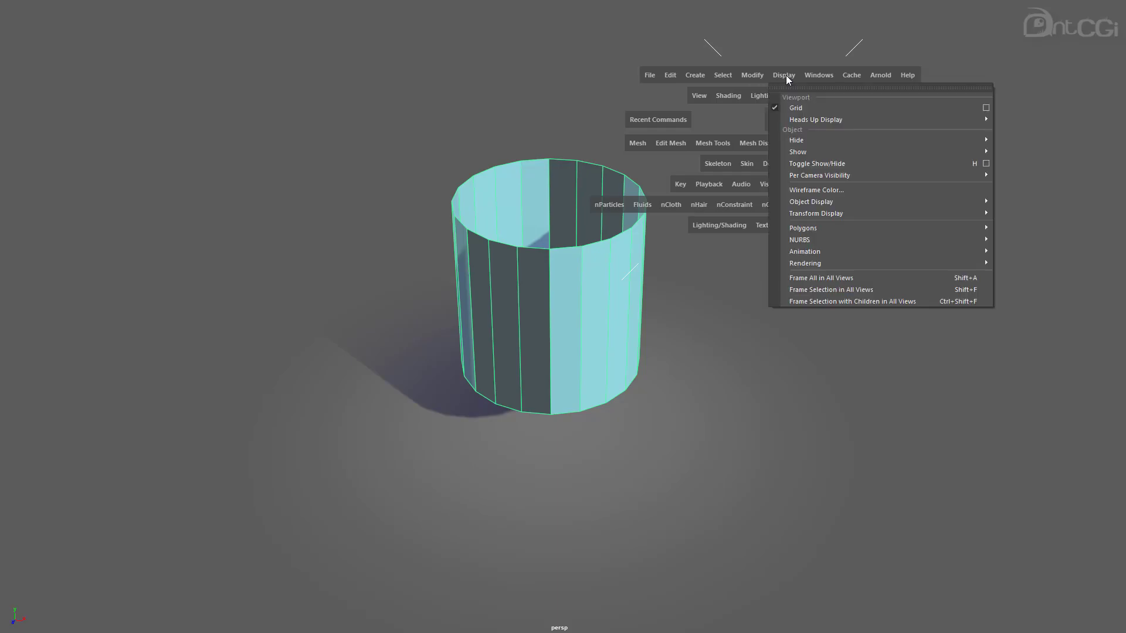
mouse_move(822, 227)
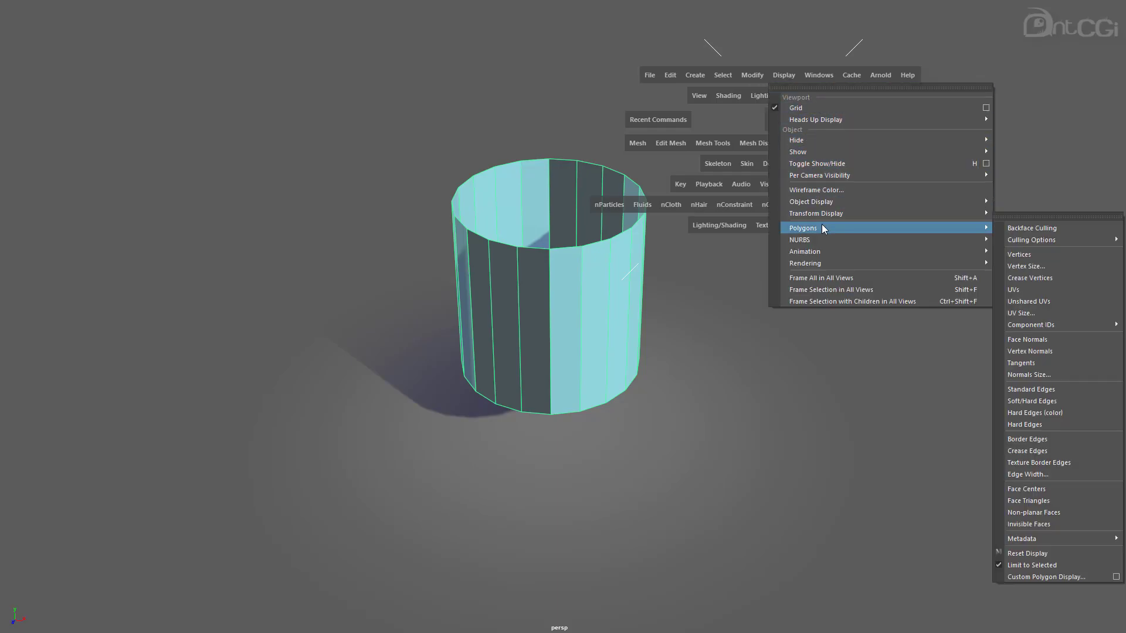
left_click(1038, 345)
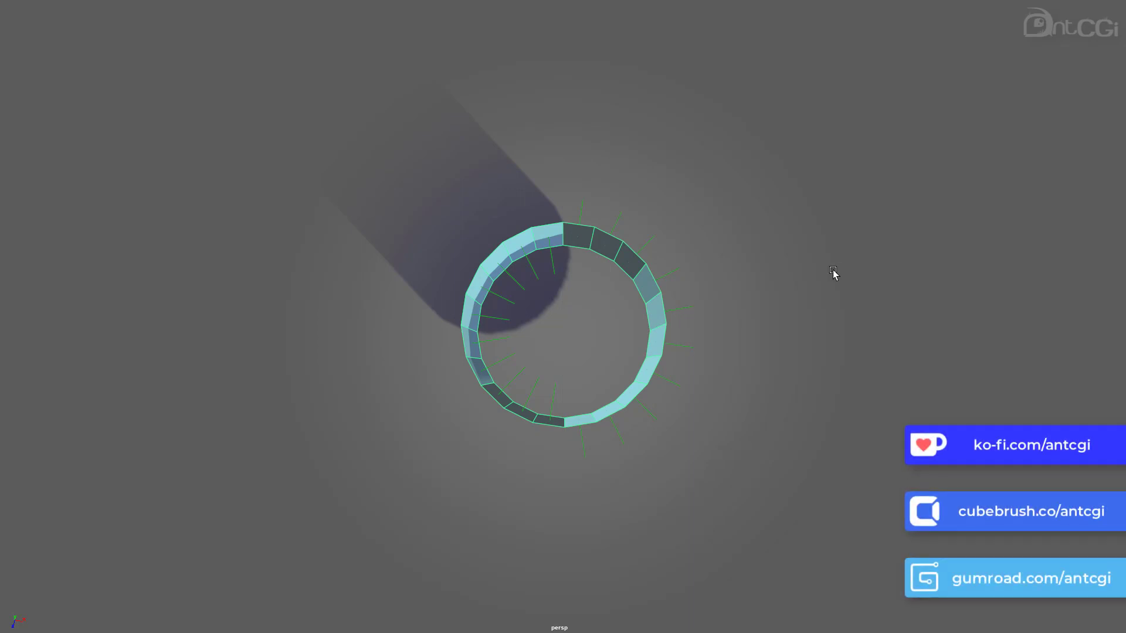
Conform the face normals of the open cylinder using one outward-facing face as the reference, and return to object mode.
right_click_drag(651, 293, 653, 289)
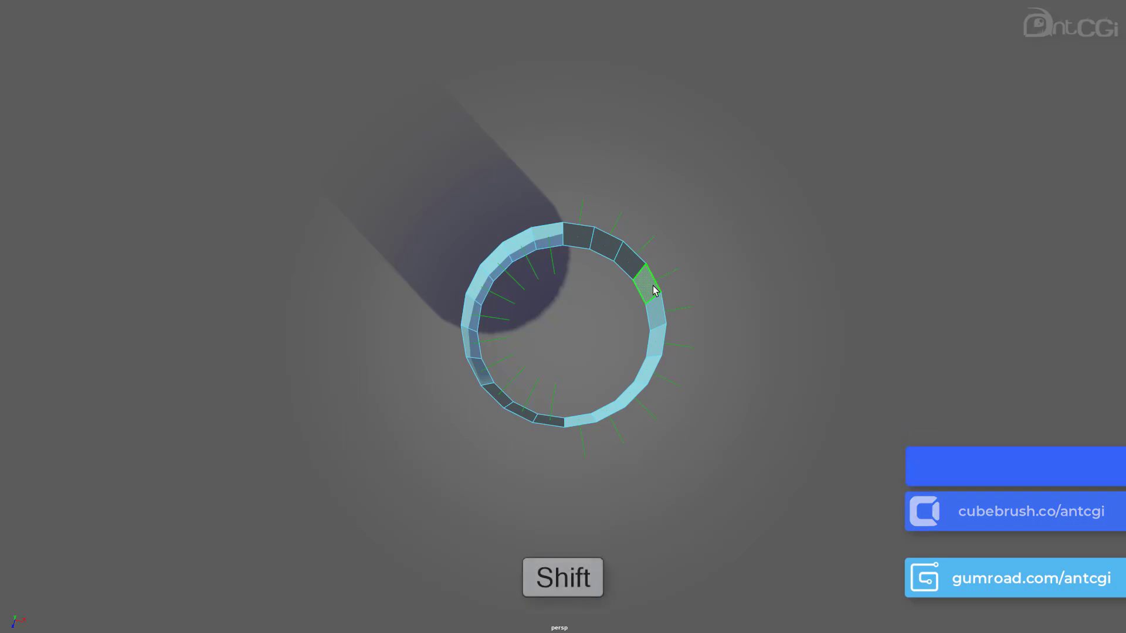
right_click(655, 289, "shift")
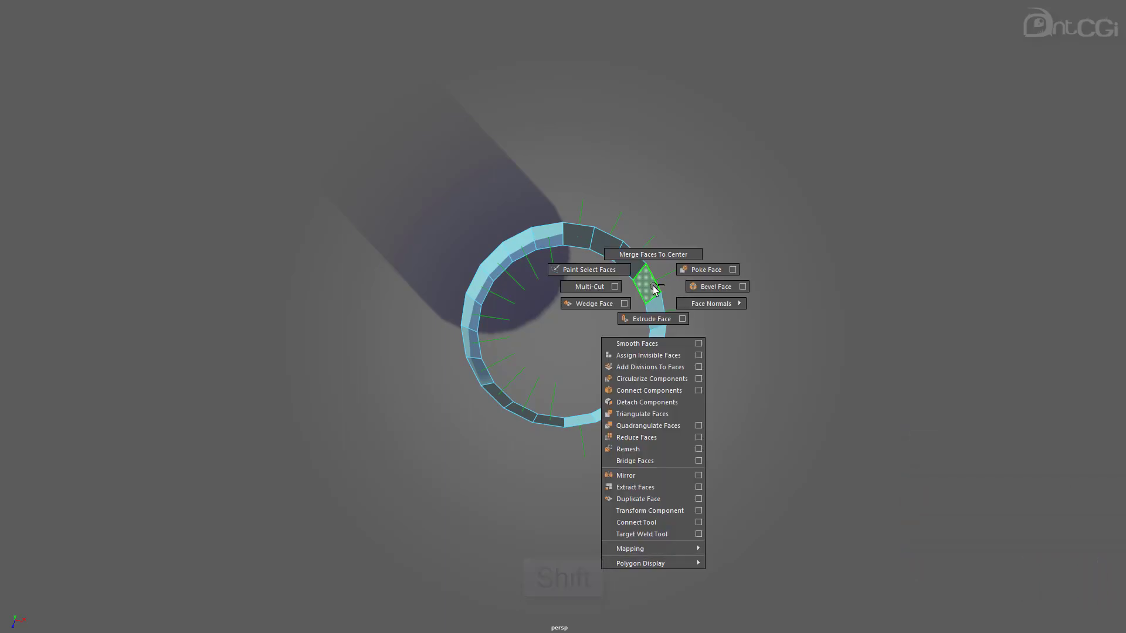
left_click(685, 305)
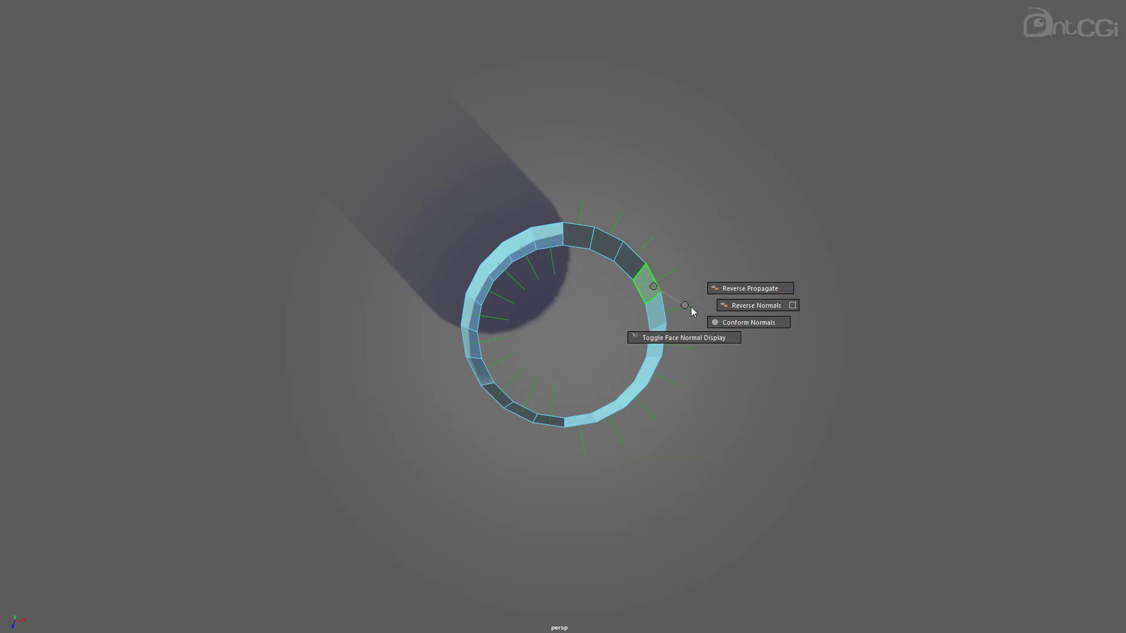
left_click(775, 322)
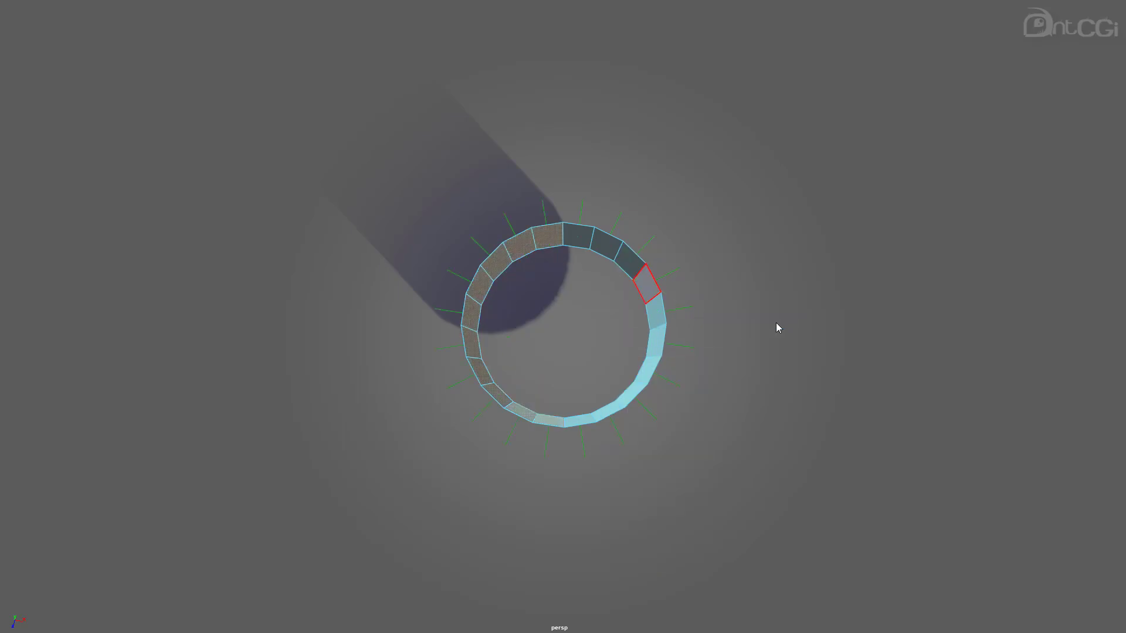
right_click_drag(647, 267, 720, 234)
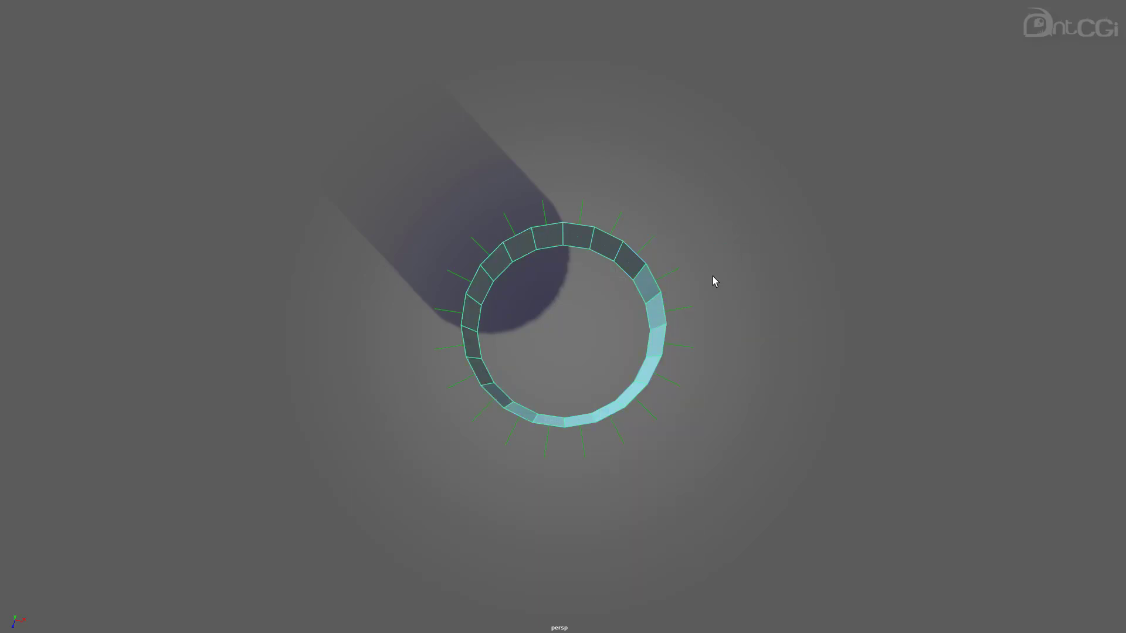
Rotate the open cylinder around its vertical axis to inspect its shading, and undo the rotation.
left_click_drag(678, 406, 678, 346, "alt")
key("e")
middle_click_drag(961, 229, 762, 243)
key("ctrl+z")
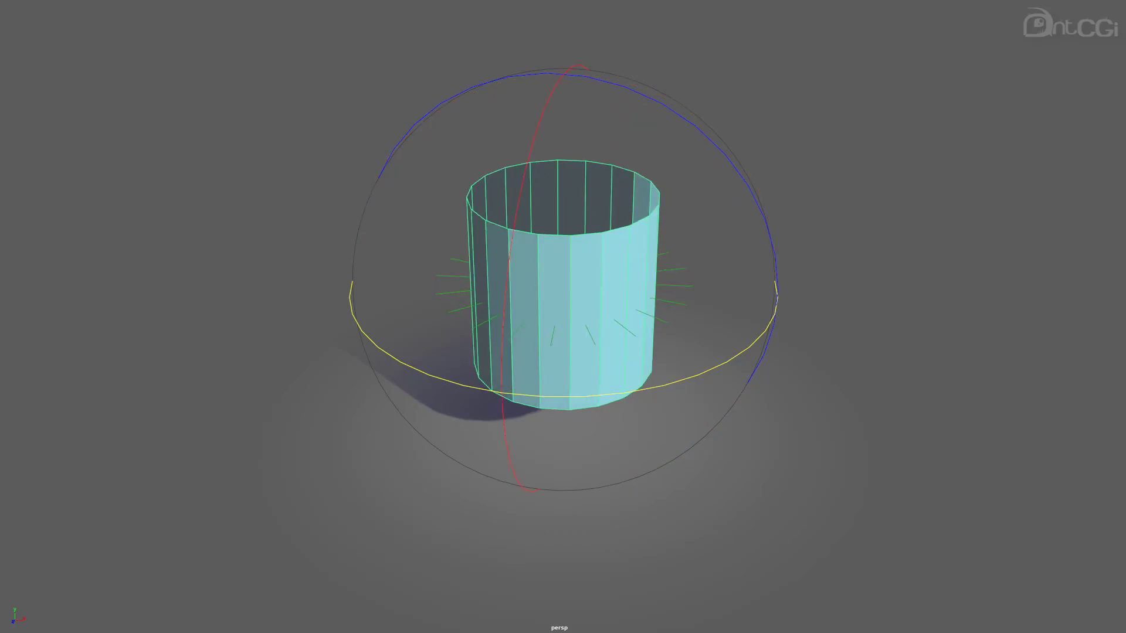
key("q")
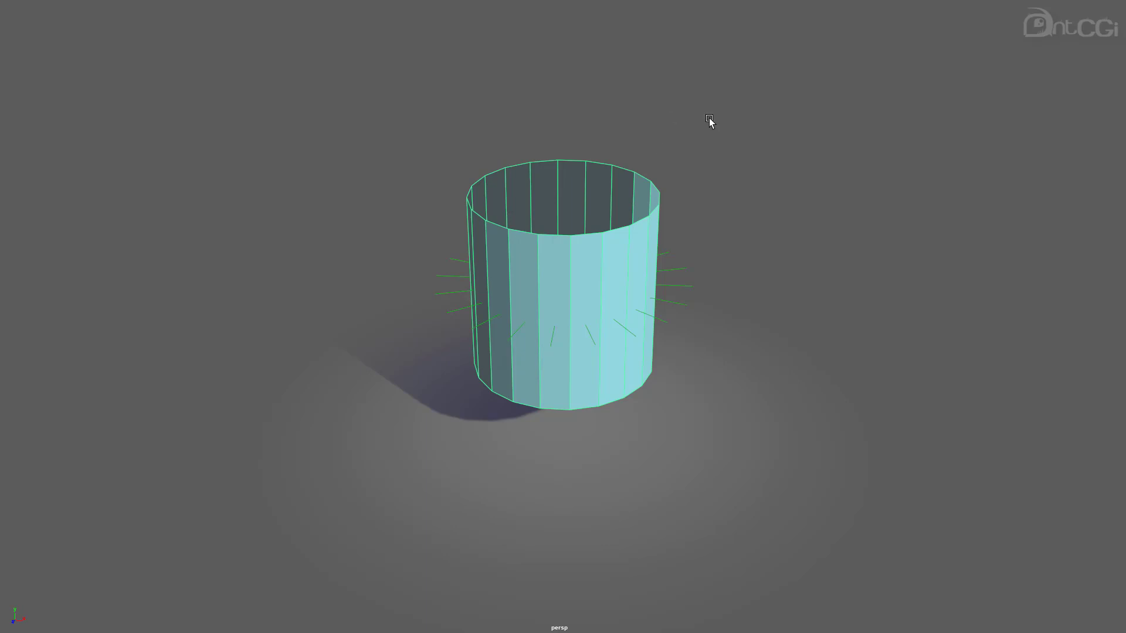
Turn on the vertex normals display for the open cylinder.
key("space")
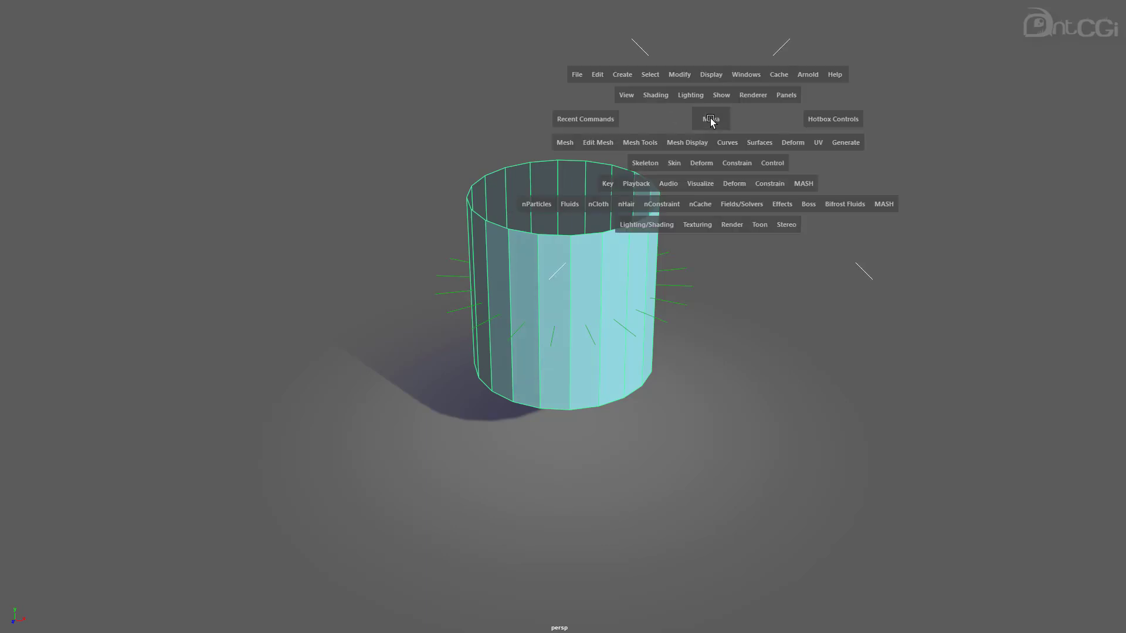
left_click(709, 74)
mouse_move(750, 227)
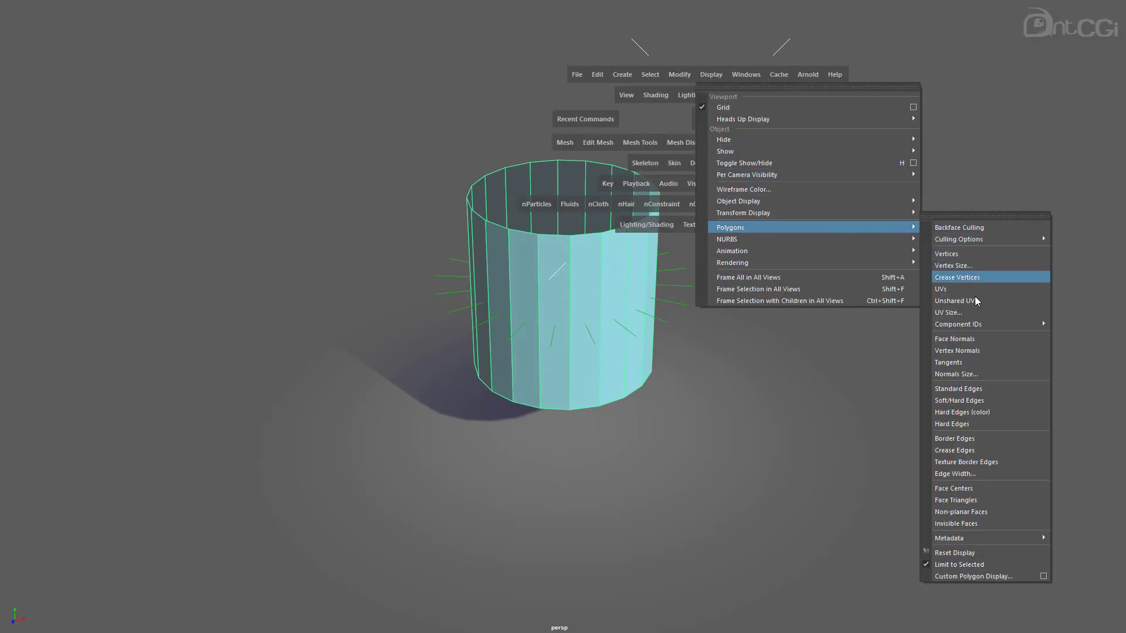
left_click(976, 350)
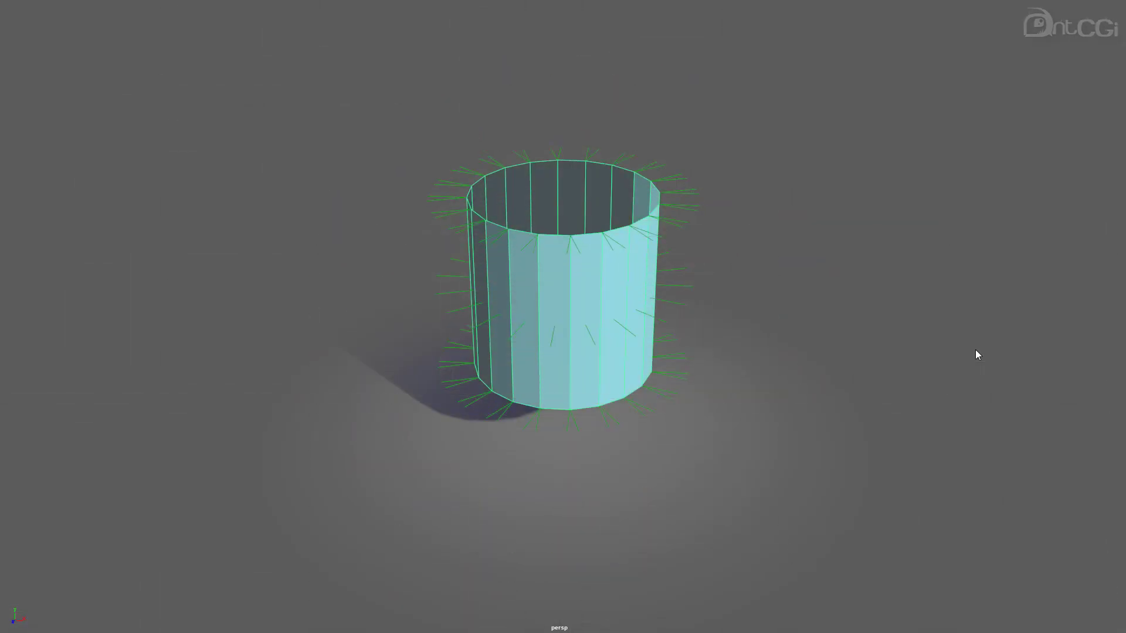
Soften the edges of the open cylinder with the Soften Edge command.
key("shift")
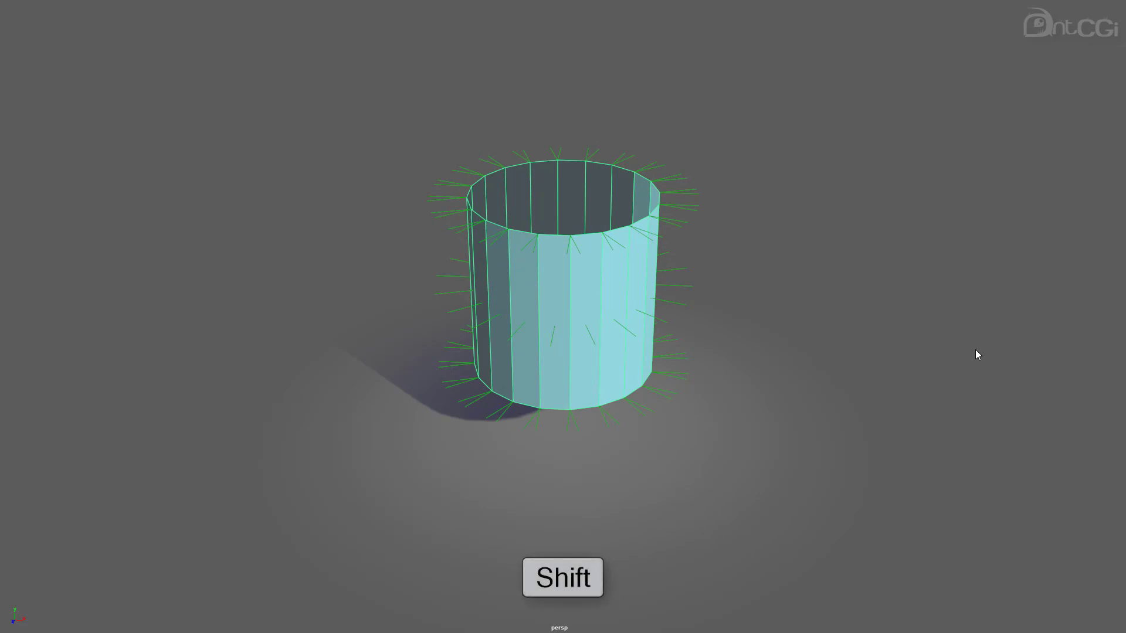
right_click(653, 254, "shift")
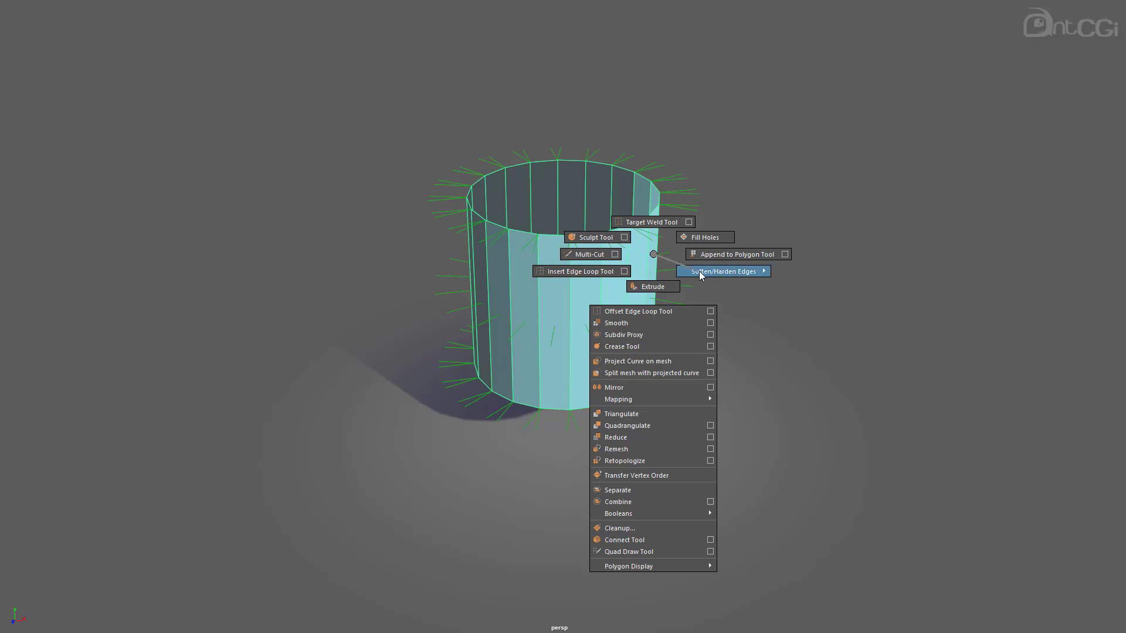
mouse_move(700, 273)
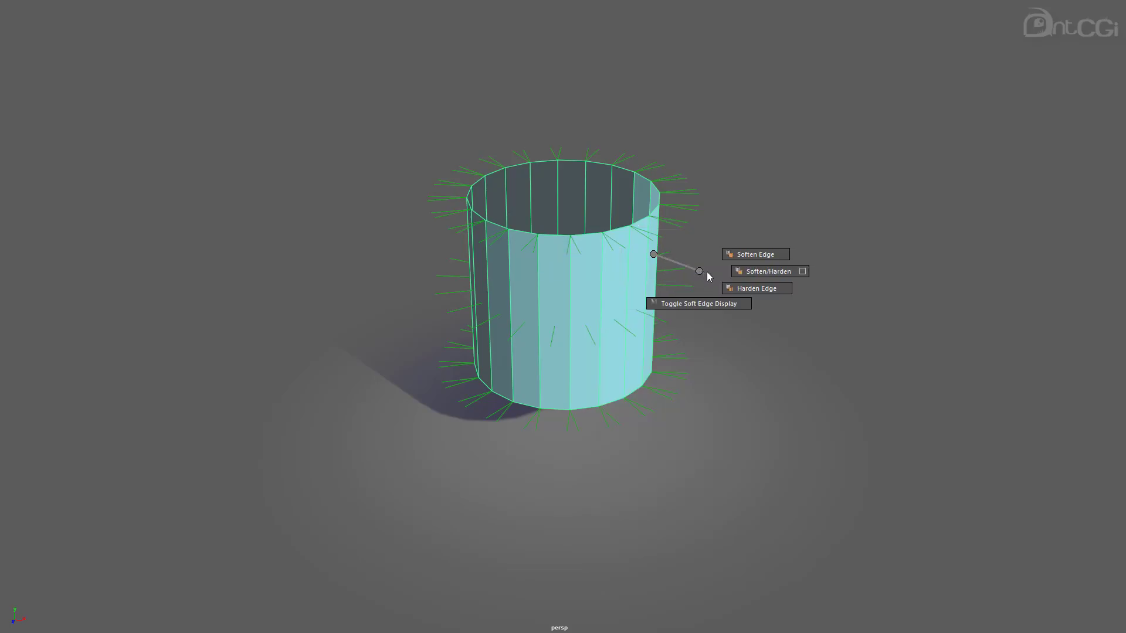
left_click(771, 257)
key("F8")
left_click(769, 252)
left_click(643, 264)
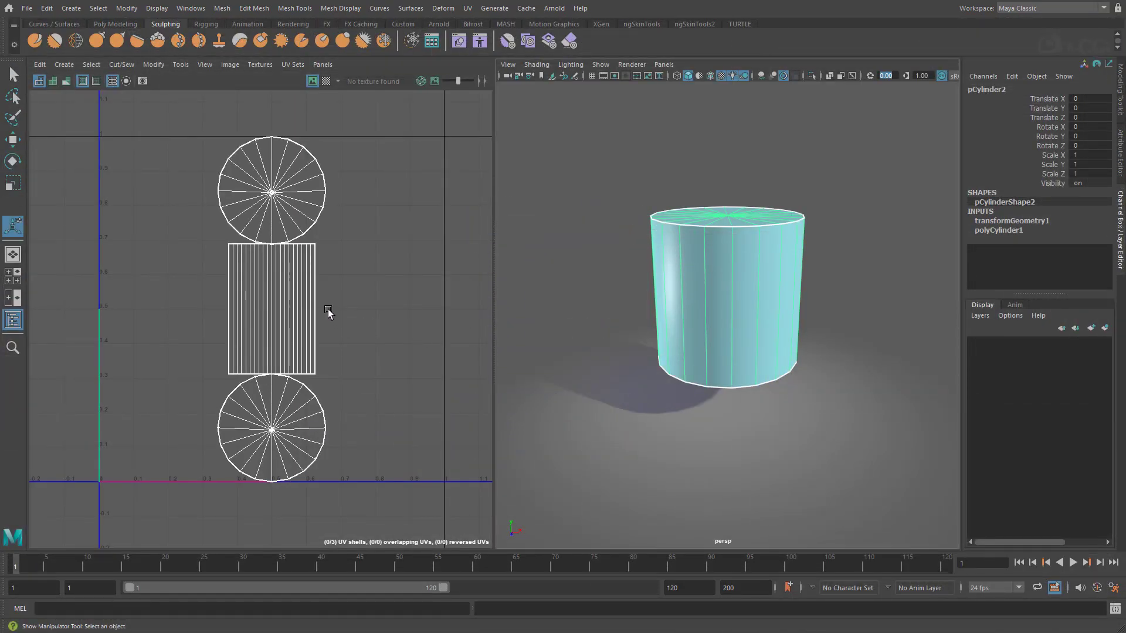
Show the checker map on the capped cylinder's UVs and dim the image behind the UV shells.
left_click(332, 83)
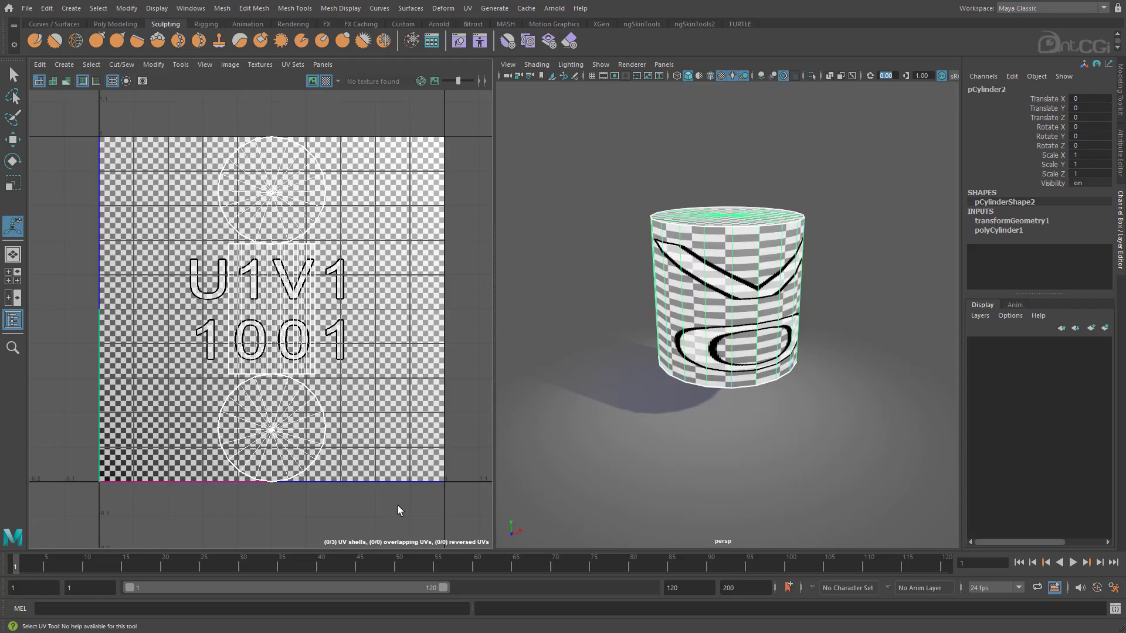
left_click(228, 65)
left_click(267, 102)
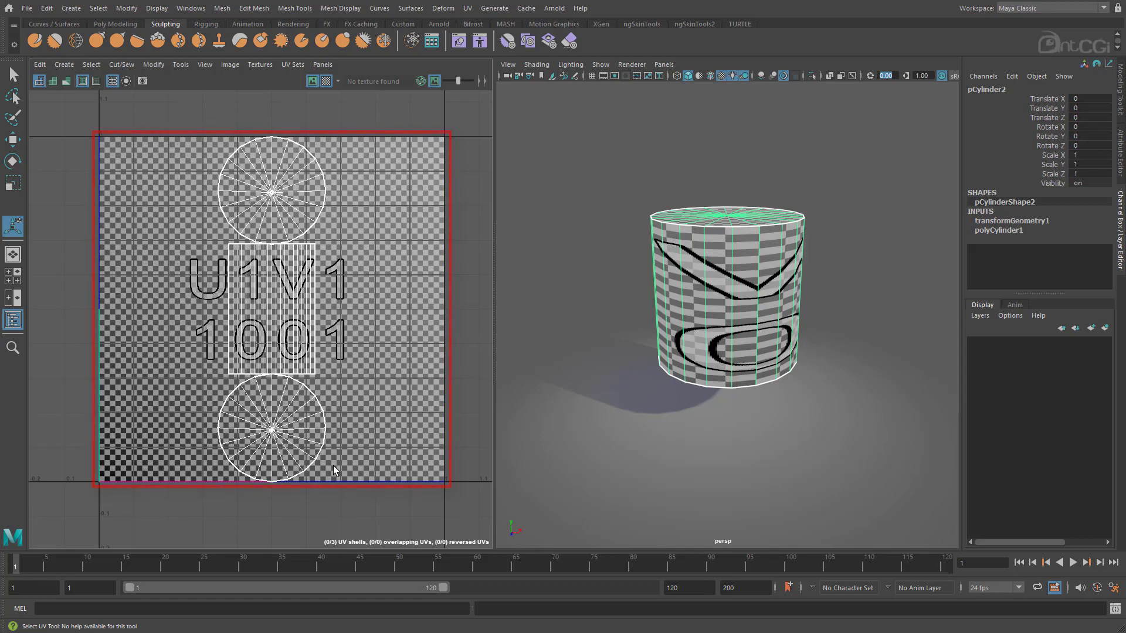
Select one UV on the cylinder's side and extend the selection to the whole rectangular UV shell.
right_click_drag(300, 287, 328, 288)
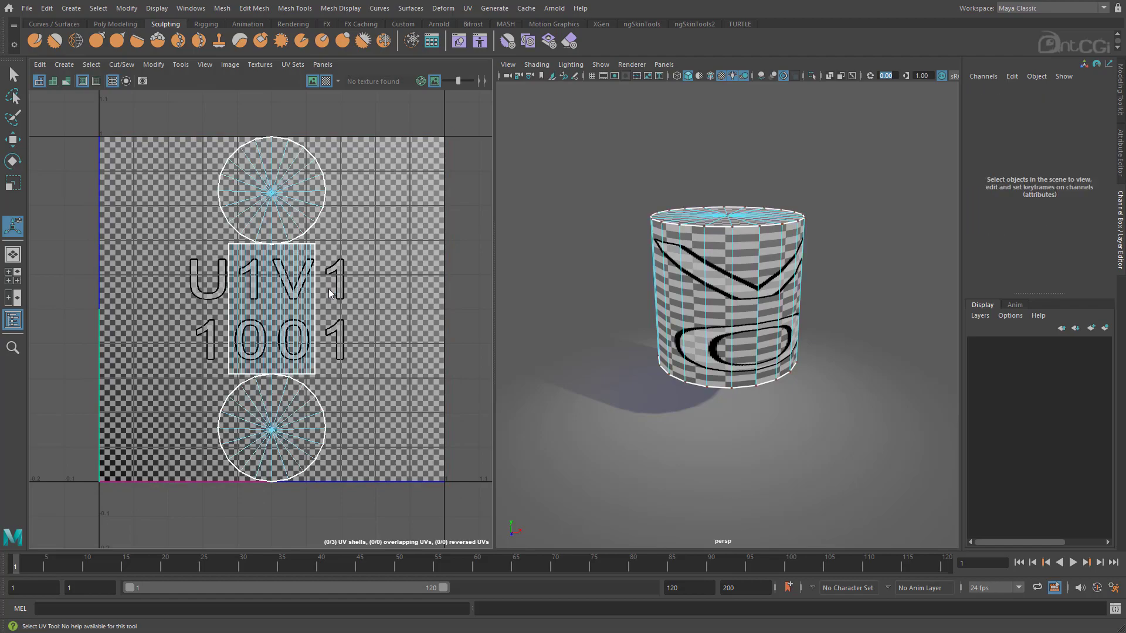
left_click_drag(315, 254, 309, 251)
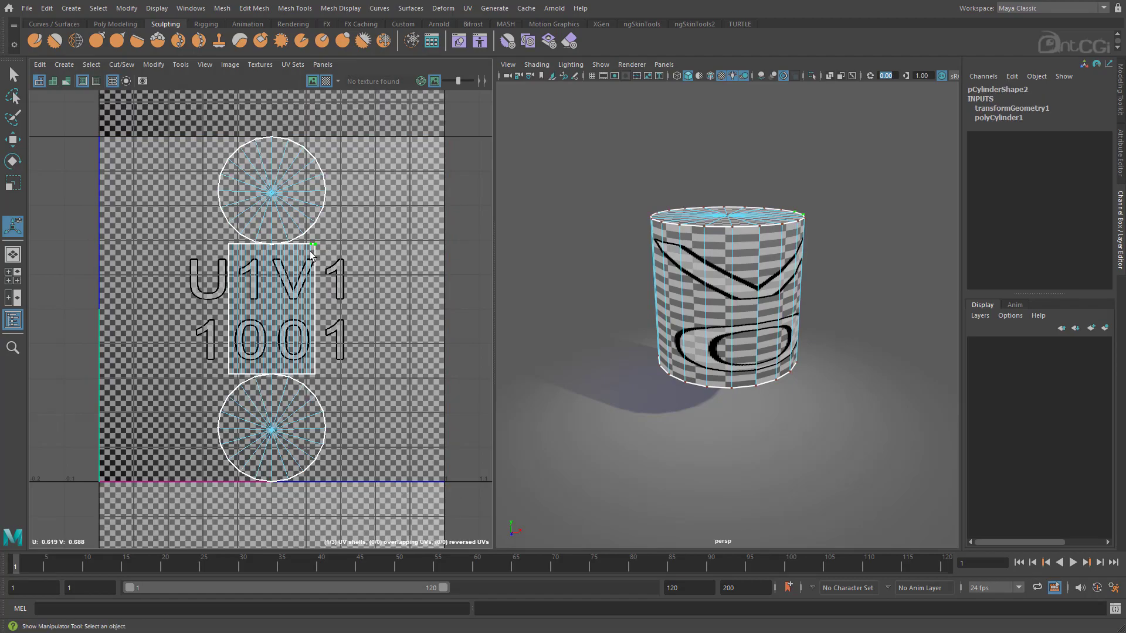
right_click(347, 253, "shift")
left_click(403, 272)
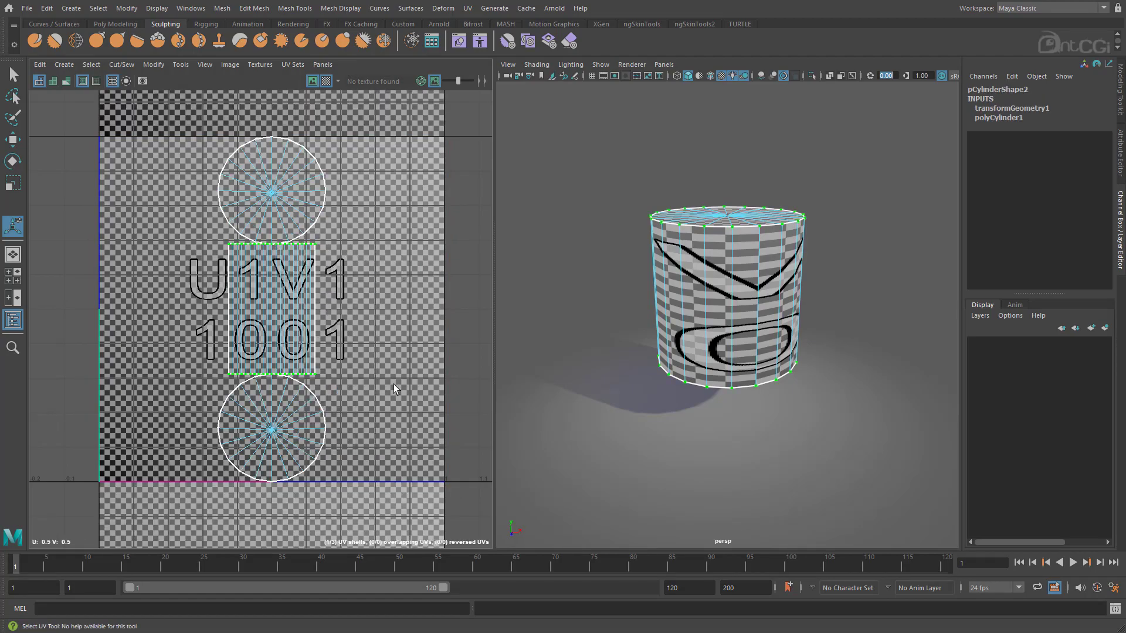
Scale the side's UV shell horizontally to change the checker stretching, and shift the shell sideways.
key("r")
left_click(450, 309)
left_click_drag(454, 314, 900, 330)
left_click_drag(261, 314, 146, 309)
left_click_drag(441, 315, 498, 309)
left_click_drag(273, 312, 527, 317)
key("w")
left_click_drag(449, 314, 382, 309)
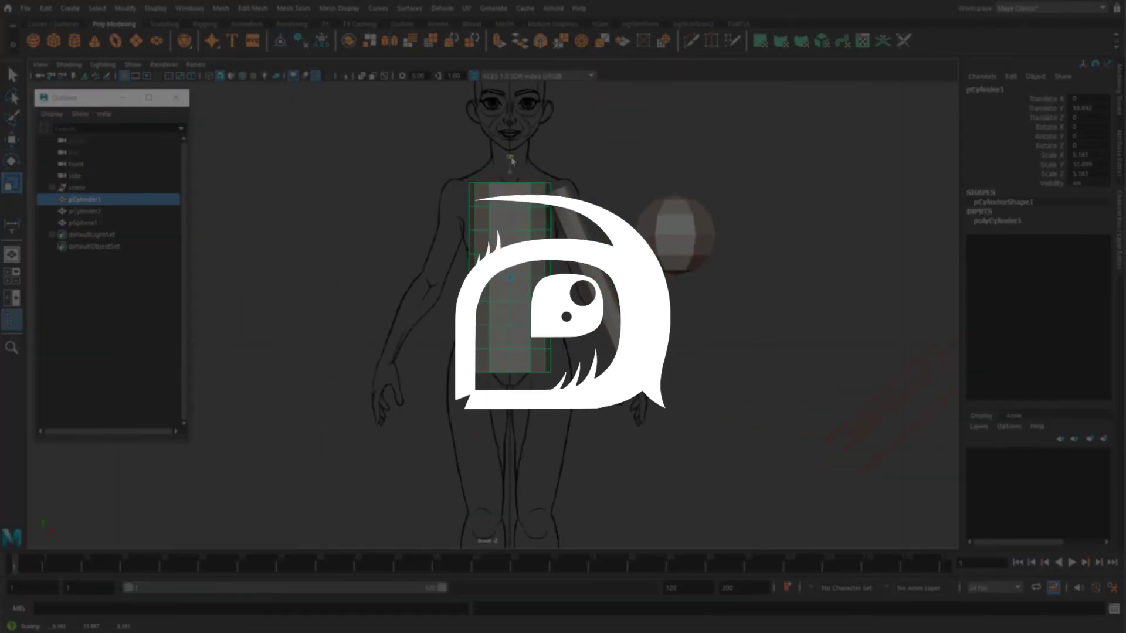
Scale the torso cylinder to about 5.19 in X and Z and 13.7 in Y, and align it in depth with the side reference.
left_click_drag(503, 280, 513, 281)
key("space")
key("space")
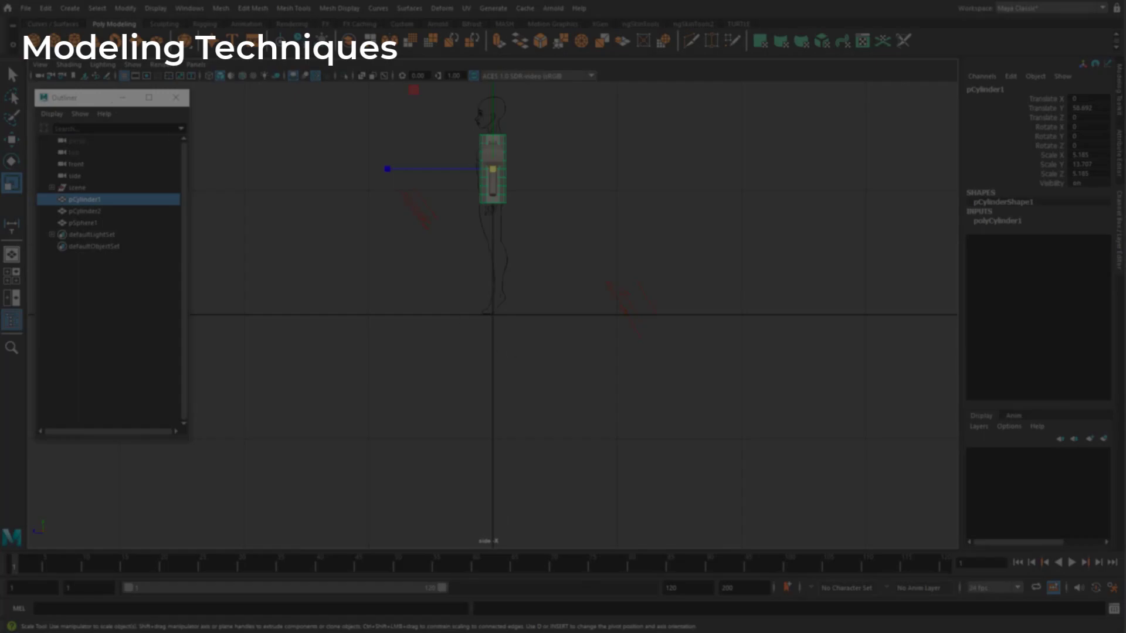
left_click(69, 64)
left_click(96, 258)
middle_click_drag(478, 249, 492, 388, "alt")
right_click_drag(491, 388, 648, 387, "alt")
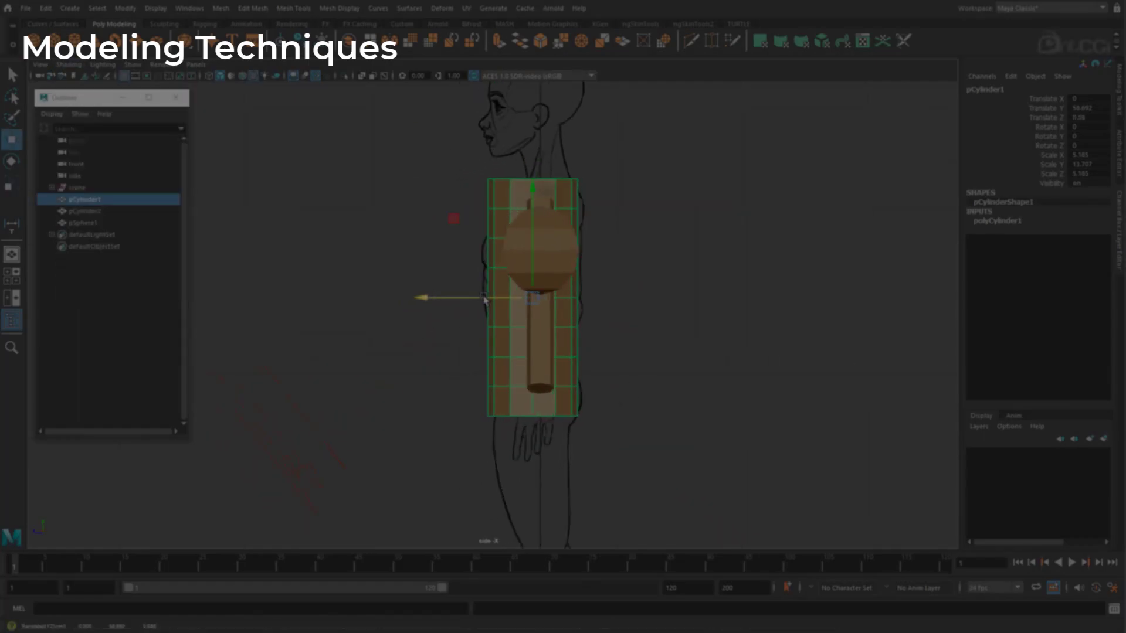
Hide the arm cylinder and the sphere, leaving the torso cylinder selected.
key("space")
left_click(785, 147)
key("ctrl+h")
left_click(761, 154)
key("ctrl+h")
left_click(741, 164)
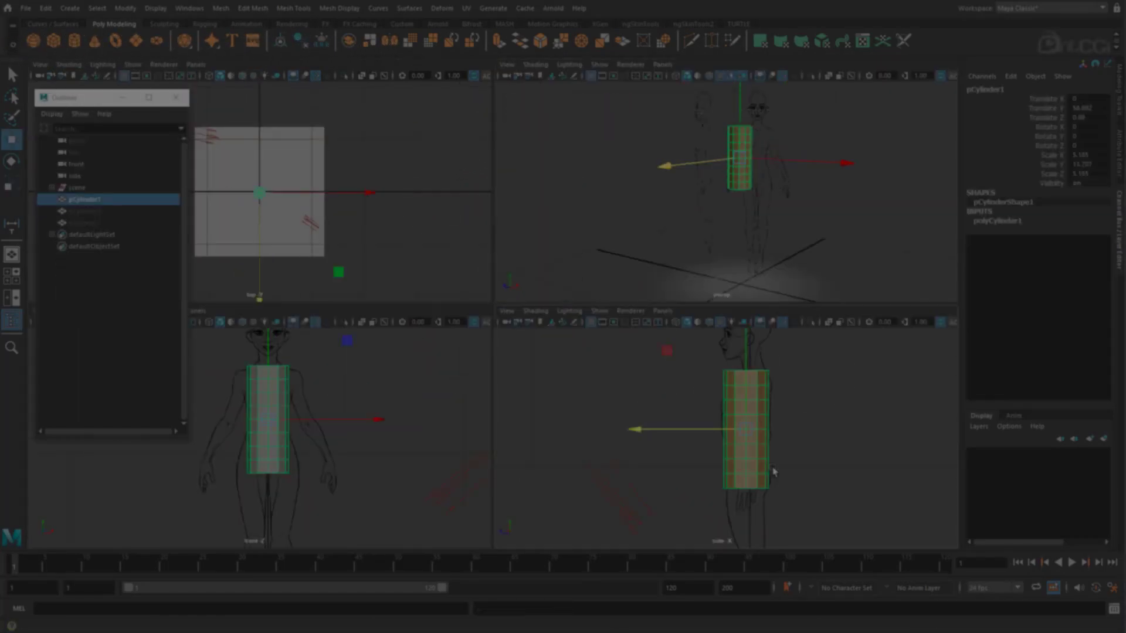
Make the torso cylinder see-through in the side view, and scale and tilt its top vertex row towards the shoulder line.
key("space")
left_click(68, 65)
left_click(88, 185)
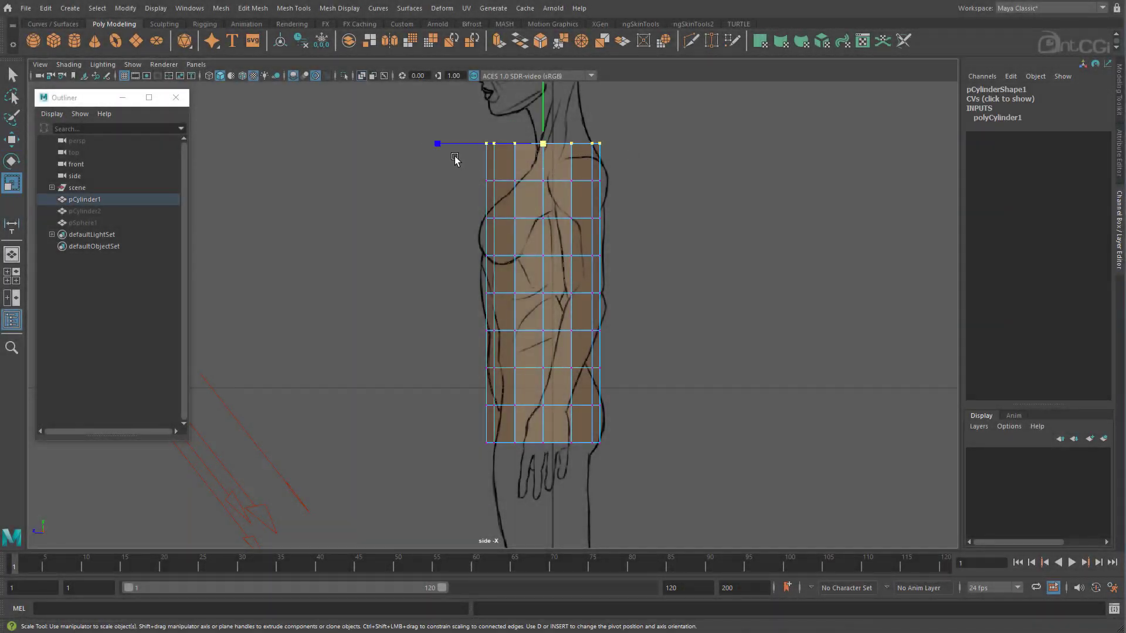
left_click_drag(447, 143, 457, 166)
key("e")
key("r")
Move and scale the lowest vertex rows of the torso in the side view to follow the hips and buttocks.
left_click_drag(629, 458, 495, 443)
key("w")
left_click_drag(543, 402, 543, 411)
left_click_drag(623, 418, 448, 407)
key("w")
left_click_drag(436, 405, 445, 405)
left_click_drag(451, 356, 639, 381)
key("r")
left_click_drag(437, 368, 447, 368)
Fit the middle vertex rows of the torso to the belly and lower back outline in the side view.
left_click_drag(453, 320, 487, 333)
key("w")
left_click_drag(454, 282, 630, 306)
key("r")
left_click_drag(506, 295, 436, 294)
key("w")
left_click_drag(464, 246, 627, 267)
left_click_drag(437, 256, 435, 256)
key("r")
key("w")
Scale and move the upper vertex rows of the torso to match the chest and upper back in the side view.
left_click_drag(478, 171, 631, 191)
key("r")
left_click_drag(441, 180, 510, 182)
key("w")
key("Down")
key("r")
key("w")
left_click_drag(467, 223, 470, 223)
Switch to the front view and change its shading so the reference drawing shows through the torso.
key("space")
key("space")
left_click(69, 64)
left_click(90, 263)
scroll(548, 271, "up", 1)
left_click(68, 63)
left_click(88, 184)
scroll(724, 336, "up", 1)
Scale and move the lower and middle vertex rows of the torso to fit the pelvis, hips and waist in the front view.
left_click_drag(434, 287, 623, 301)
key("r")
left_click_drag(454, 325, 623, 346)
left_click_drag(619, 336, 623, 336)
left_click_drag(452, 361, 584, 370)
left_click_drag(451, 402, 544, 413)
key("w")
left_click_drag(515, 311, 514, 303)
key("r")
left_click_drag(452, 359, 627, 370)
left_click_drag(451, 314, 633, 336)
left_click_drag(451, 251, 622, 287)
Widen the chest and rib vertex rows in the front view and narrow the top row towards the neck.
left_click_drag(436, 117, 641, 208)
left_click_drag(620, 165, 644, 165)
left_click_drag(419, 223, 619, 247)
left_click_drag(620, 233, 628, 233)
left_click_drag(430, 122, 623, 176)
left_click_drag(591, 151, 604, 150)
left_click_drag(387, 109, 625, 147)
left_click_drag(620, 135, 578, 141)
left_click_drag(432, 185, 625, 151)
left_click_drag(618, 166, 613, 167)
Shift the waist and chest vertex rows of the torso slightly down to match the front reference.
left_click_drag(451, 252, 623, 286)
key("w")
left_click_drag(512, 245, 512, 255)
left_click_drag(437, 290, 578, 316)
left_click_drag(514, 267, 514, 271)
left_click_drag(452, 229, 581, 251)
left_click_drag(514, 203, 514, 209)
left_click_drag(439, 187, 605, 202)
key("space")
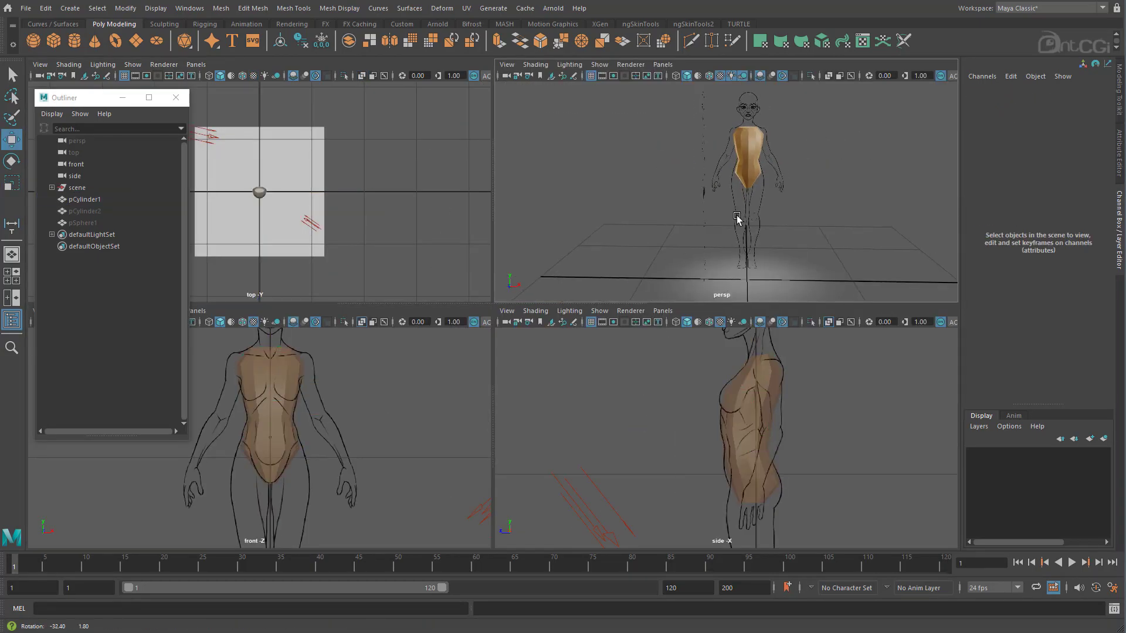
Unhide the arm cylinder and move it outward to line up with the arm in the front view.
left_click(85, 211)
key("shift+h")
key("space")
left_click_drag(465, 293, 498, 295)
Scale the arm cylinder's upper vertex rows to match the shoulder and upper arm outline in the front view.
right_click_drag(608, 238, 556, 239)
left_click_drag(663, 433, 543, 320)
key("space")
key("space")
left_click_drag(464, 161, 522, 129)
key("r")
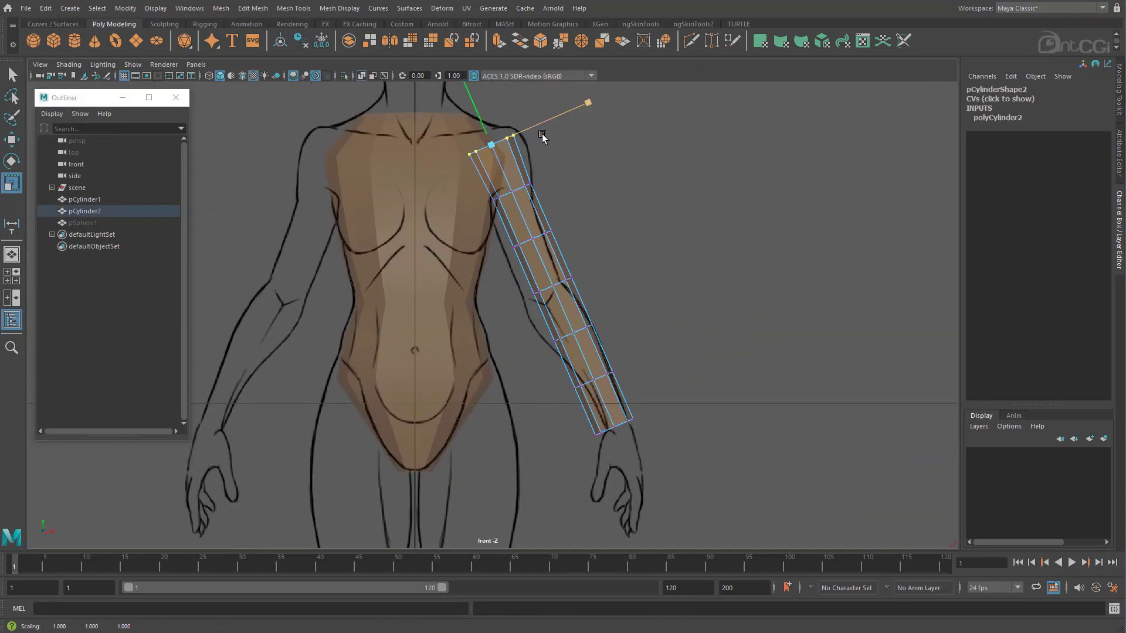
left_click_drag(567, 178, 480, 212)
left_click_drag(610, 150, 628, 143)
left_click_drag(501, 226, 555, 230)
key("w")
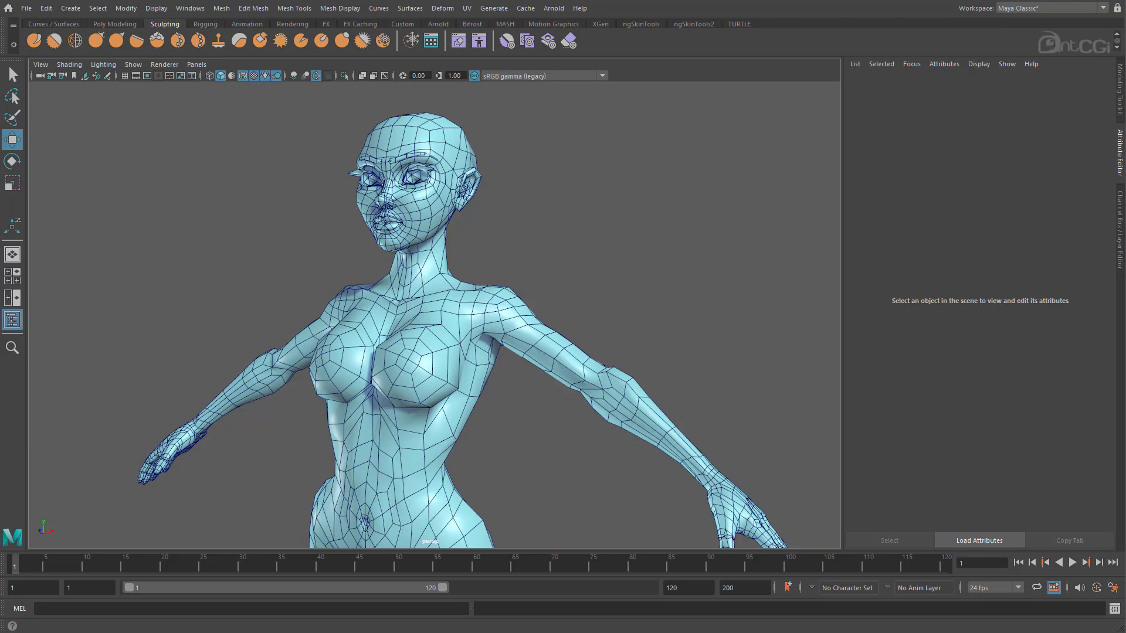
Smooth the whole character mesh with 2 division levels and inspect the denser wireframe.
left_click_drag(285, 111, 530, 335)
key("space")
left_click(450, 247)
left_click(543, 380)
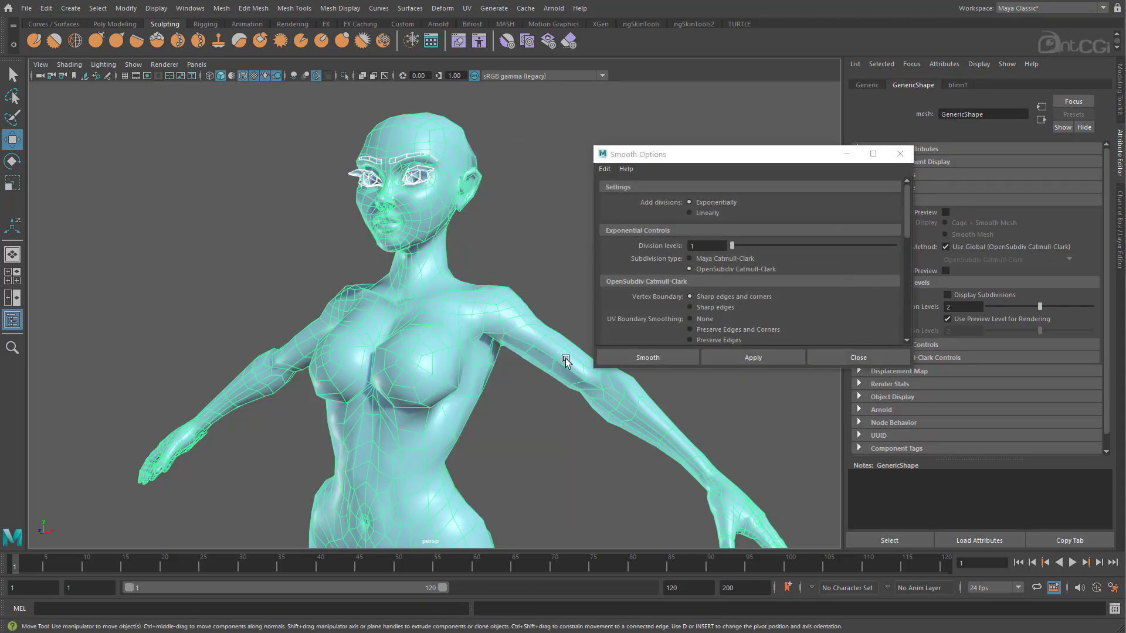
left_click_drag(731, 247, 796, 244)
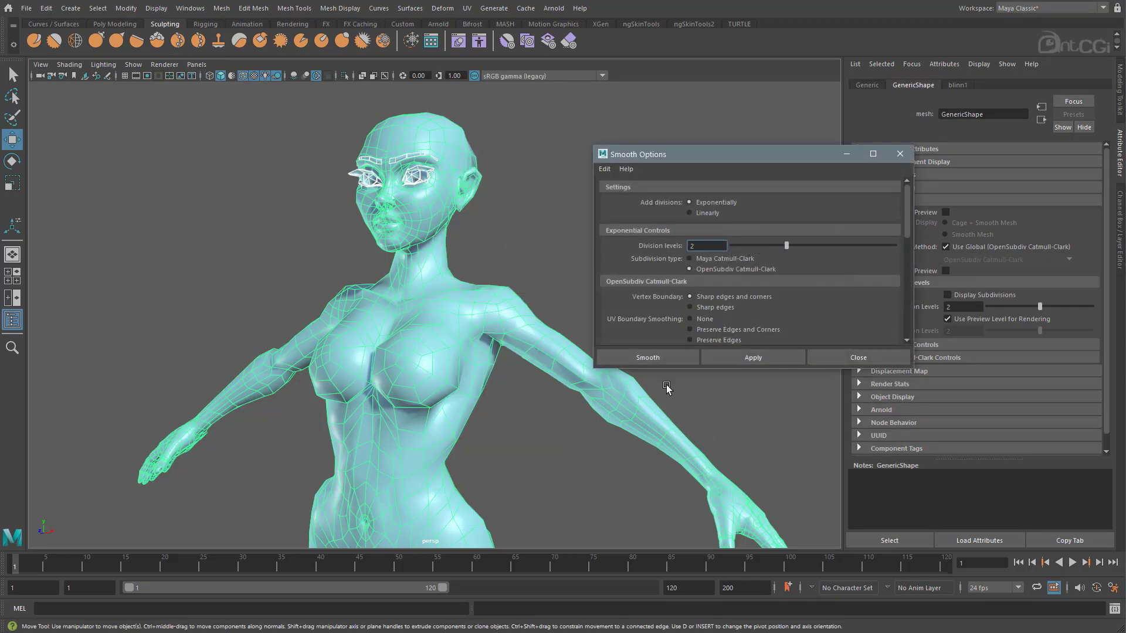
left_click(663, 357)
left_click(556, 249)
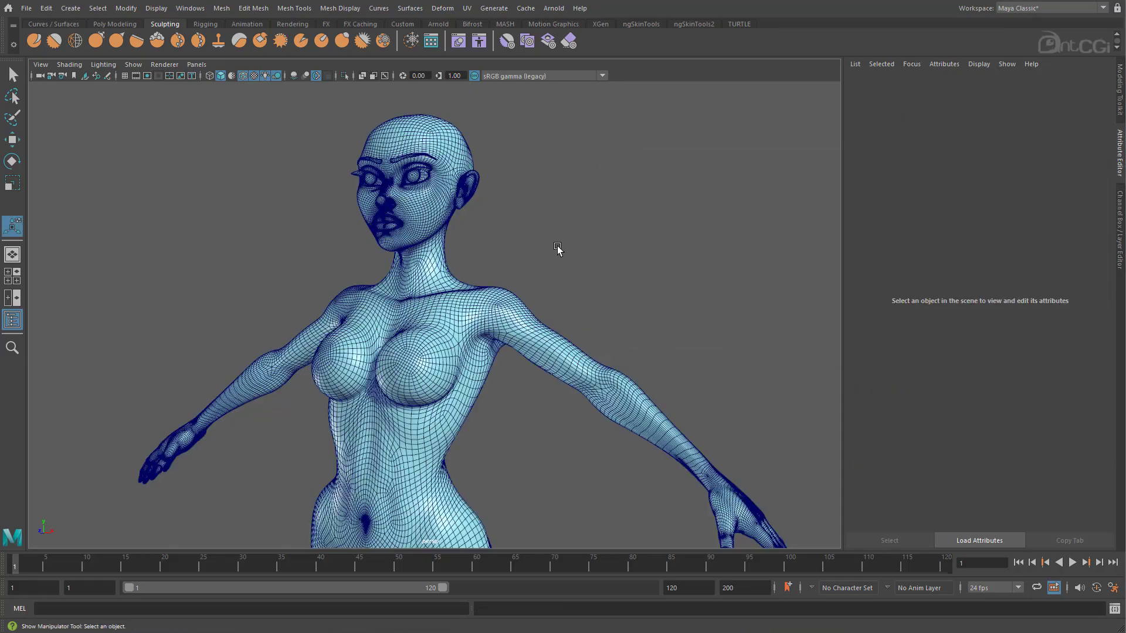
right_click_drag(293, 247, 566, 244, "alt")
left_click_drag(483, 329, 559, 332, "alt")
right_click_drag(559, 332, 527, 334, "alt")
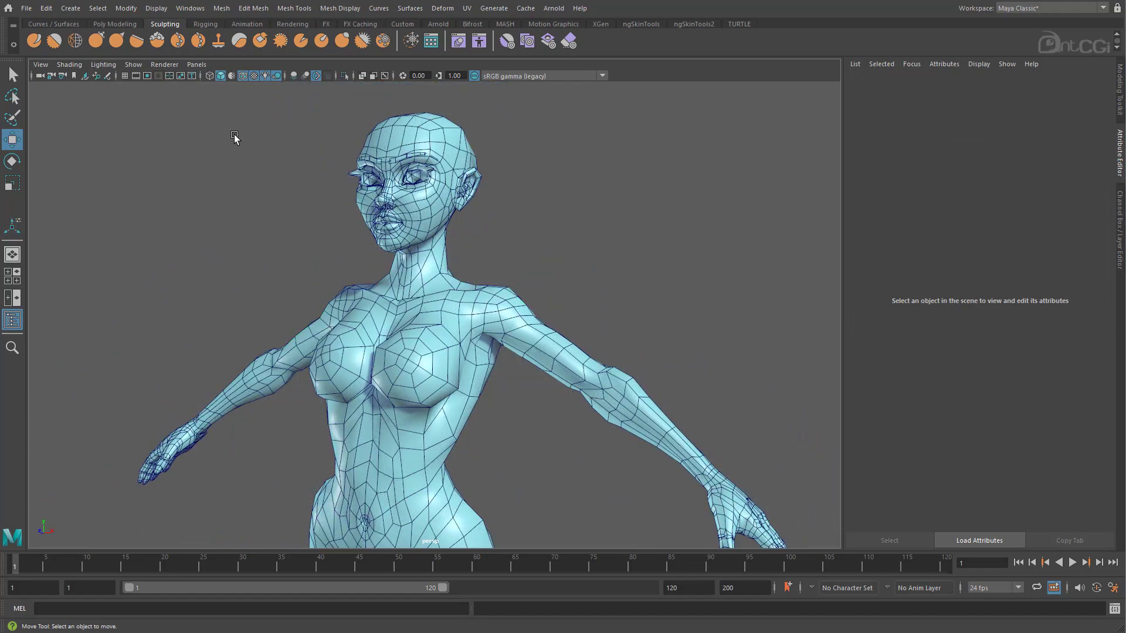
Turn on Smooth Mesh Preview for the whole low-poly character.
left_click_drag(254, 150, 524, 431)
key("3")
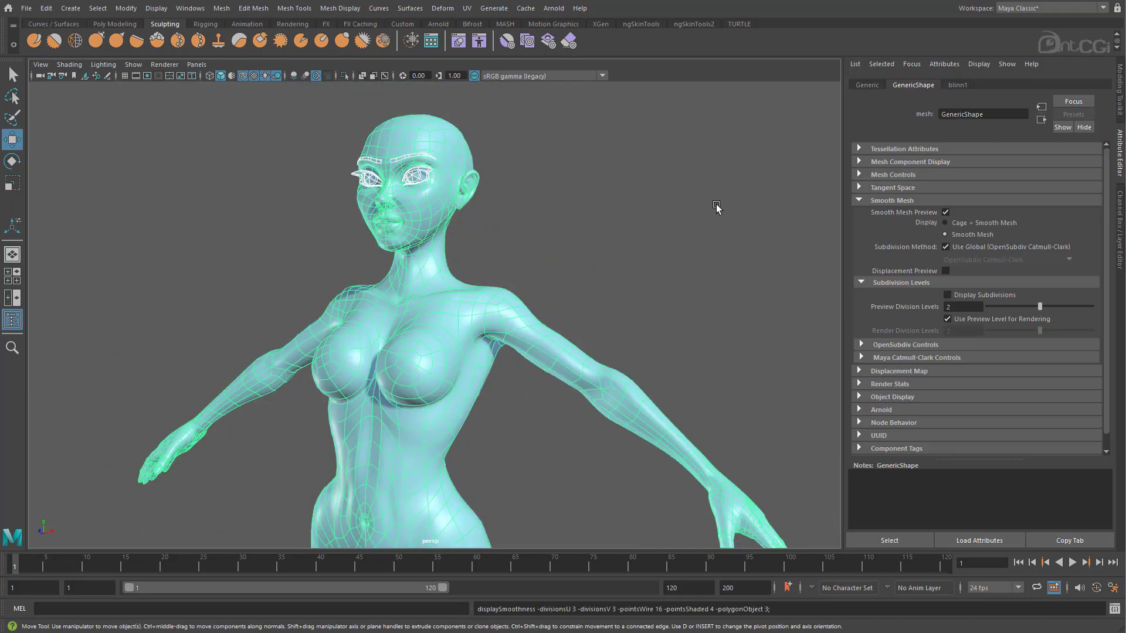
left_click(519, 266)
Select vertices on the smooth-previewed character's shoulder, move them to deform the surface, and undo the last move.
right_click_drag(326, 261, 470, 240, "alt")
middle_click_drag(470, 241, 495, 318, "alt")
right_click_drag(526, 374, 481, 374)
left_click(550, 358)
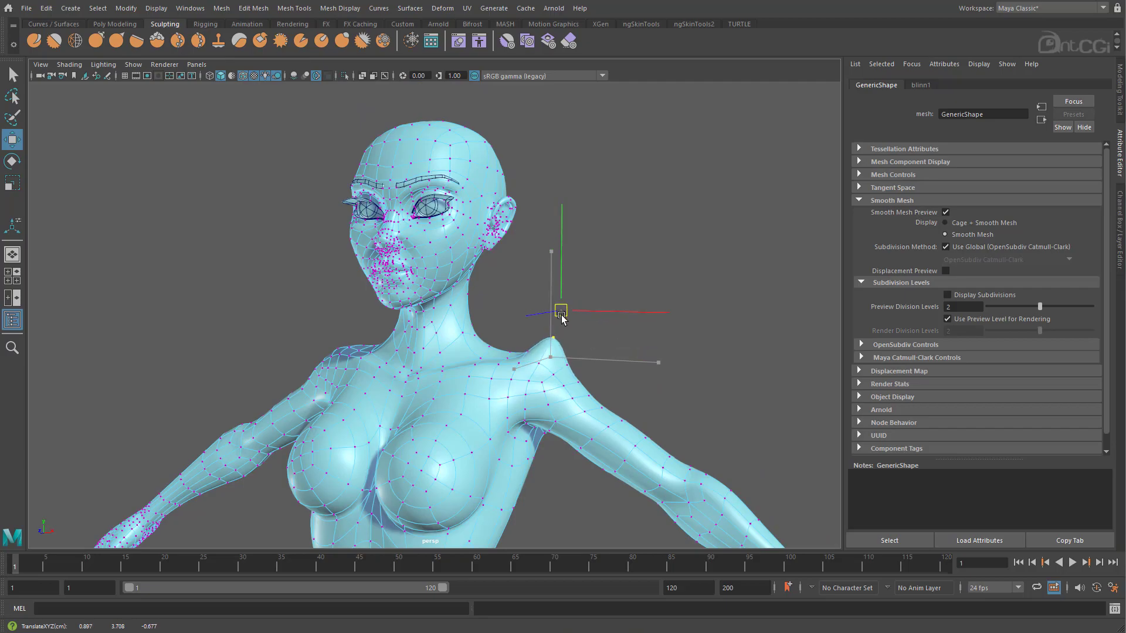
left_click_drag(602, 387, 540, 352)
mouse_move(559, 369)
left_mouse_down()
mouse_move(571, 352)
mouse_move(565, 361)
left_mouse_up()
key("ctrl+z")
left_click_drag(608, 447, 585, 447, "alt")
right_click_drag(585, 447, 516, 447, "alt")
middle_click_drag(516, 447, 499, 356, "alt")
left_click_drag(499, 358, 530, 360, "alt")
middle_click_drag(530, 360, 554, 419, "alt")
mouse_move(554, 420)
left_mouse_down("alt")
mouse_move(611, 420)
mouse_move(555, 417)
left_mouse_up("alt")
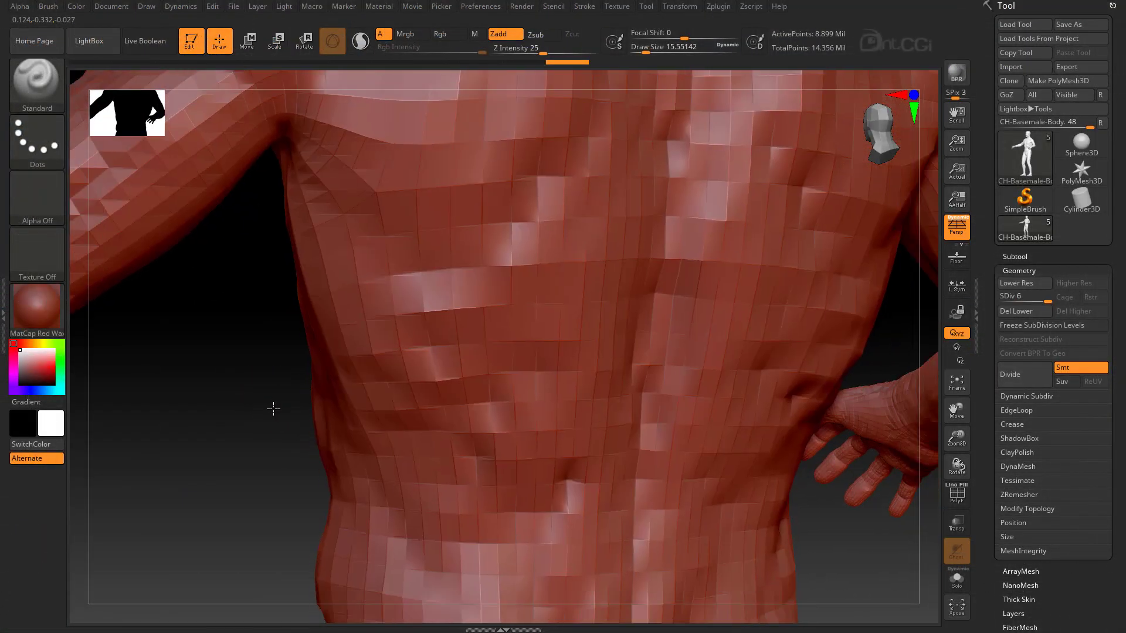
Switch to ZBrush and examine the sculpted muscle and skin detail on the male body's back and arm.
left_click_drag(273, 409, 230, 419)
left_click_drag(273, 460, 275, 436)
left_click_drag(782, 534, 702, 521)
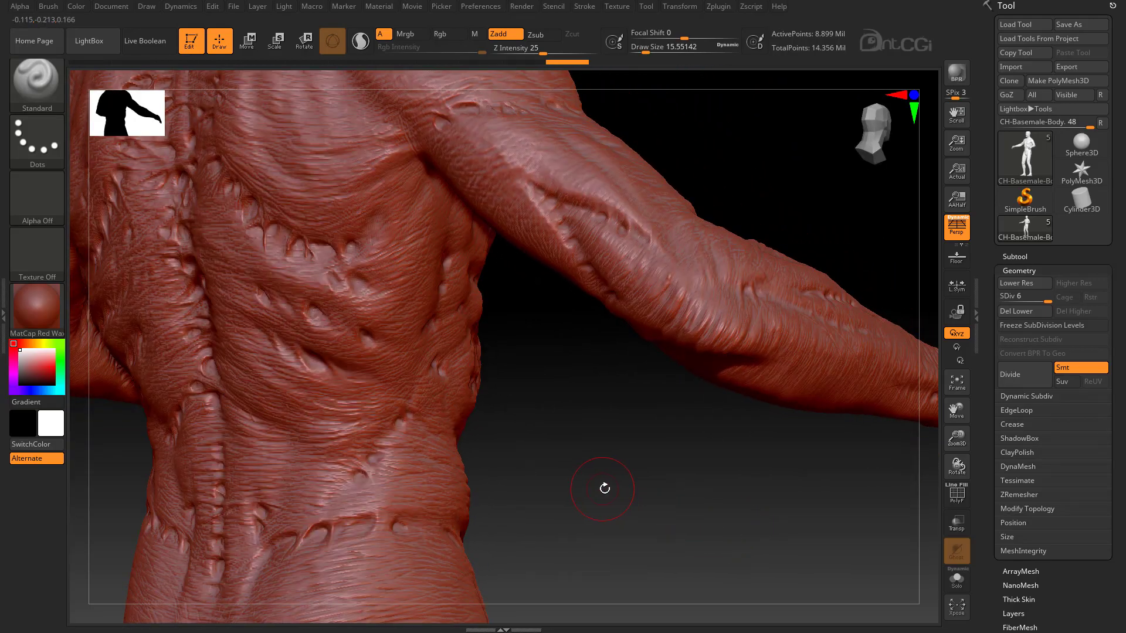
left_click_drag(604, 488, 747, 512)
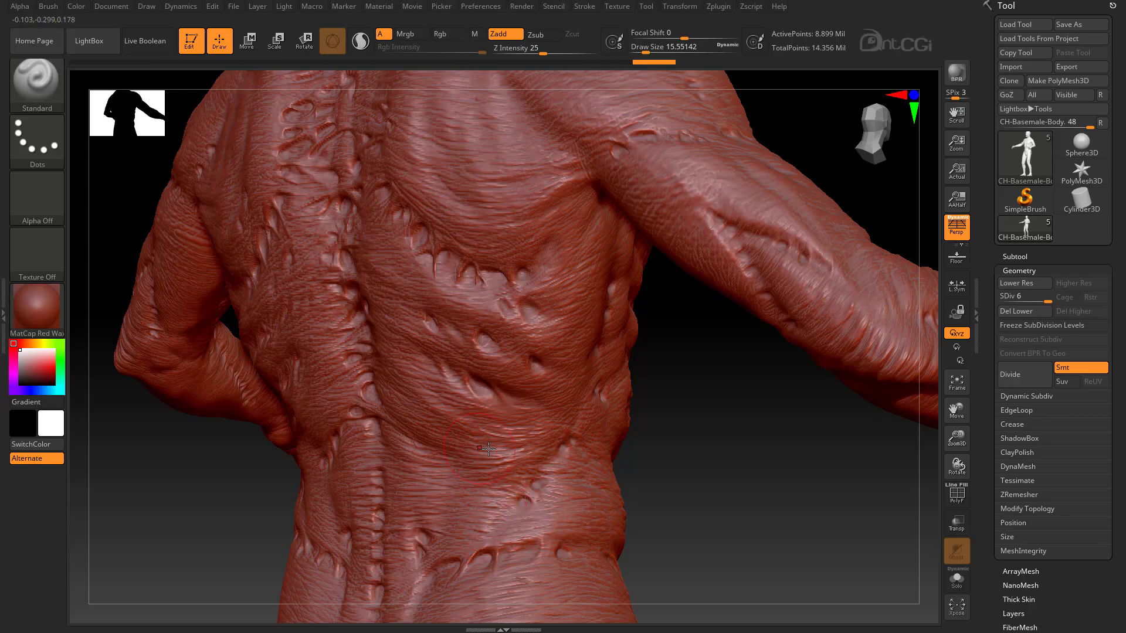
mouse_move(749, 475)
left_mouse_down()
mouse_move(728, 474)
mouse_move(756, 475)
mouse_move(738, 479)
left_mouse_up()
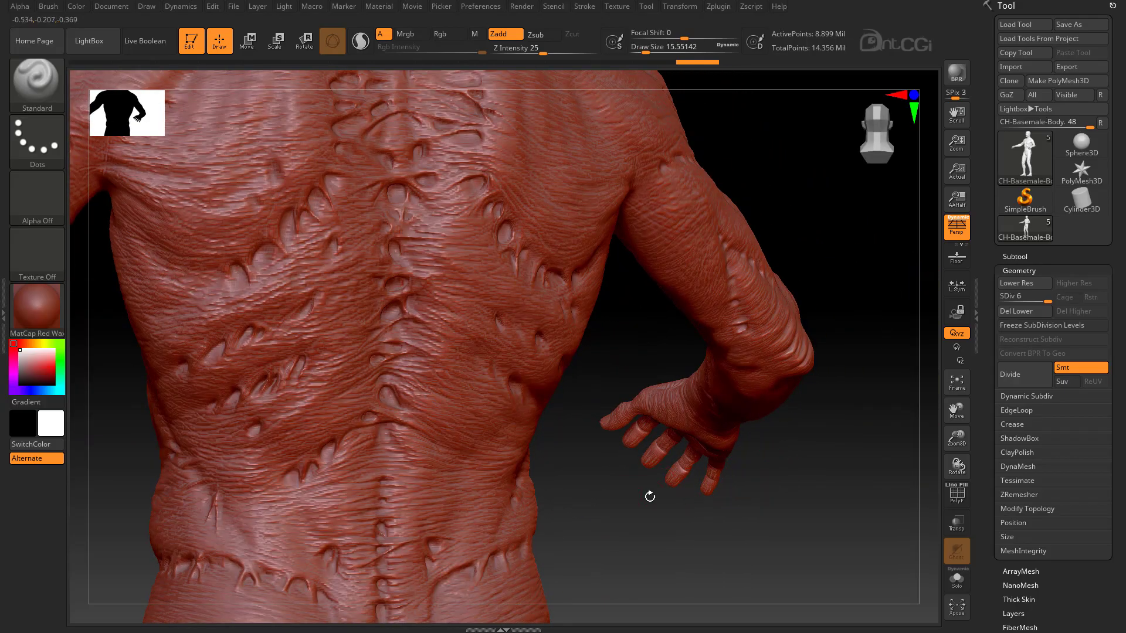
left_click_drag(650, 497, 674, 446)
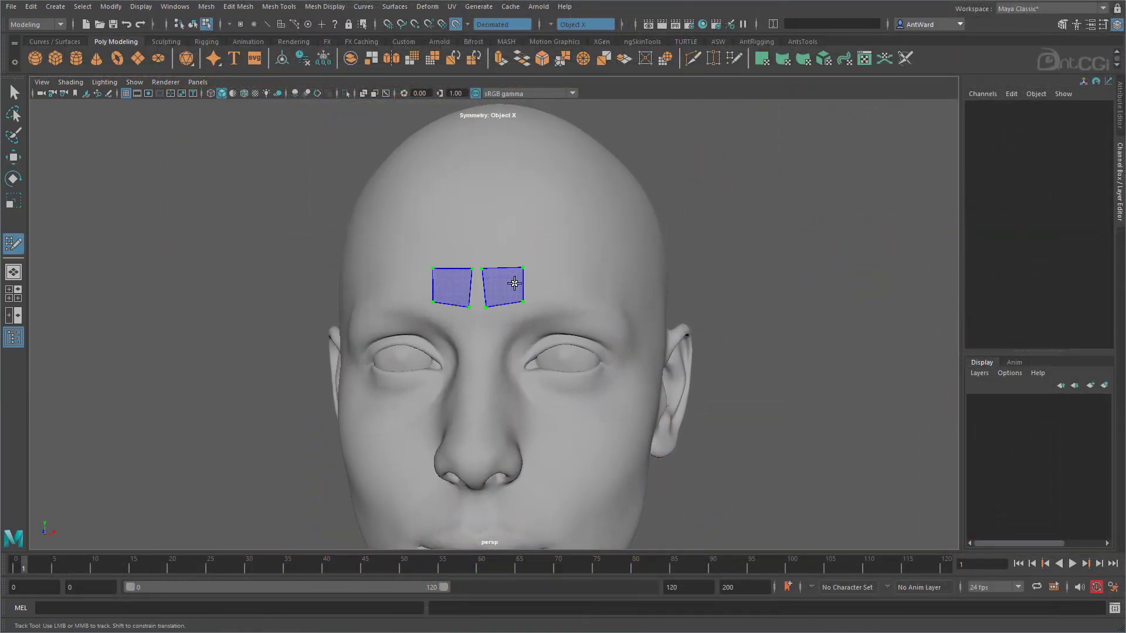
Switch to Maya, fill a mirrored pair of Quad Draw faces on the forehead and weld their inner vertices at the centre.
left_click(496, 288, "shift")
left_click_drag(483, 268, 477, 269)
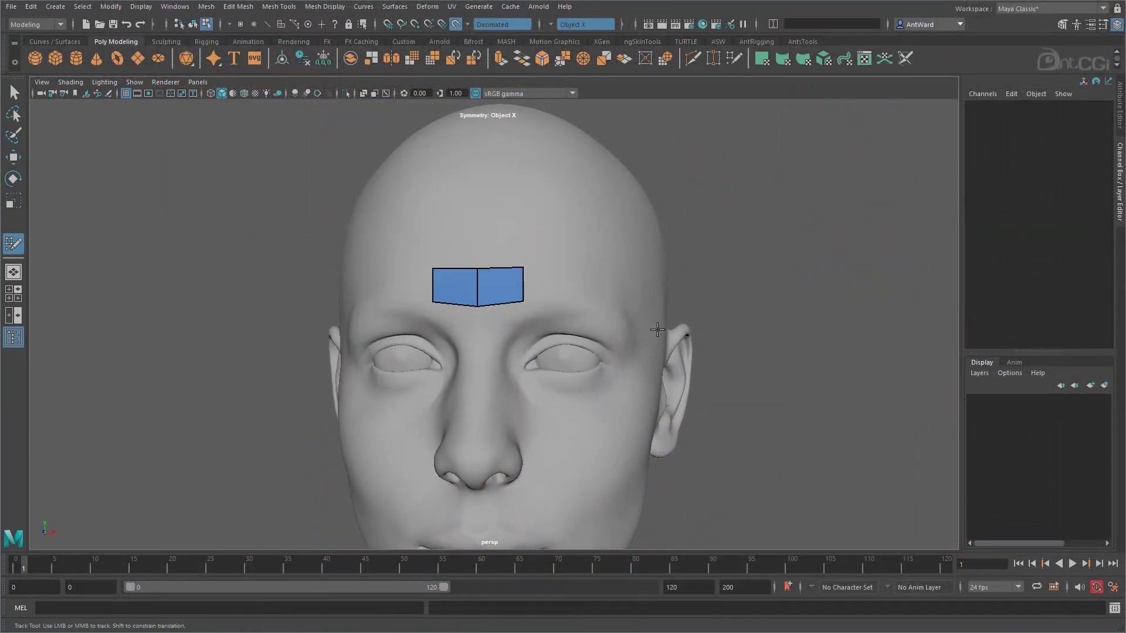
left_click_drag(658, 330, 511, 274, "alt")
Place Quad Draw points beyond the brow and fill them into a symmetrical strip of quads running to the temple.
left_click(498, 297, "shift")
left_click(555, 274)
left_click(561, 306)
left_click(563, 339)
left_click(526, 315, "shift")
left_click(493, 279, "shift")
left_click(435, 274, "shift")
middle_click_drag(522, 377, 527, 335, "alt")
right_click_drag(527, 336, 513, 336, "alt")
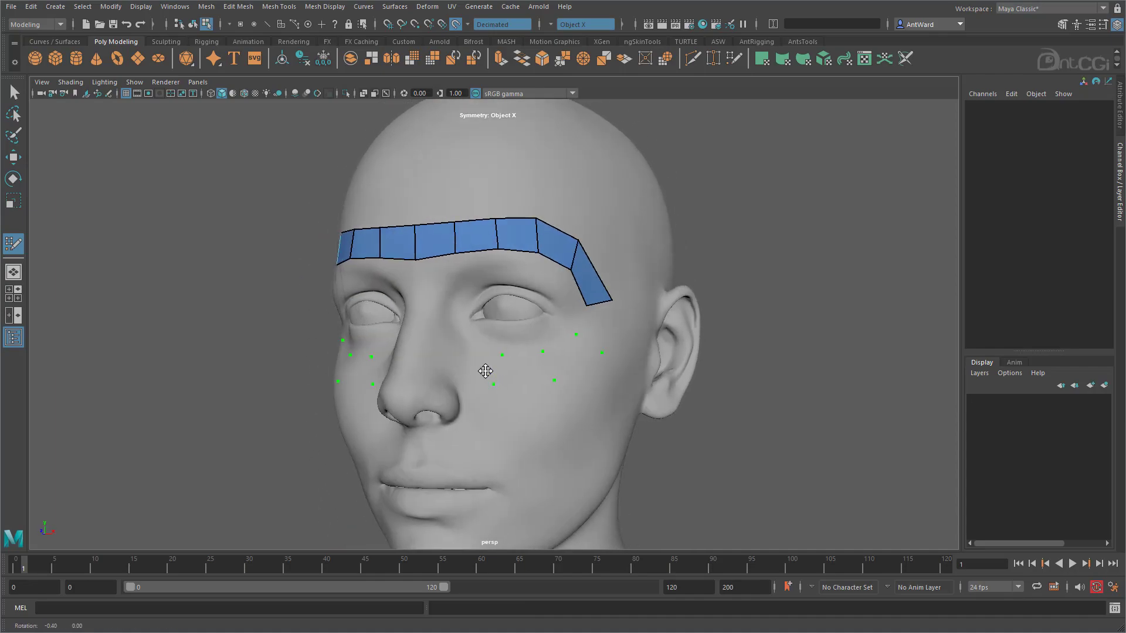
Fill the points across the nose and cheek with quads, closing the strip around the outer eye corner.
left_click_drag(485, 372, 489, 339, "alt")
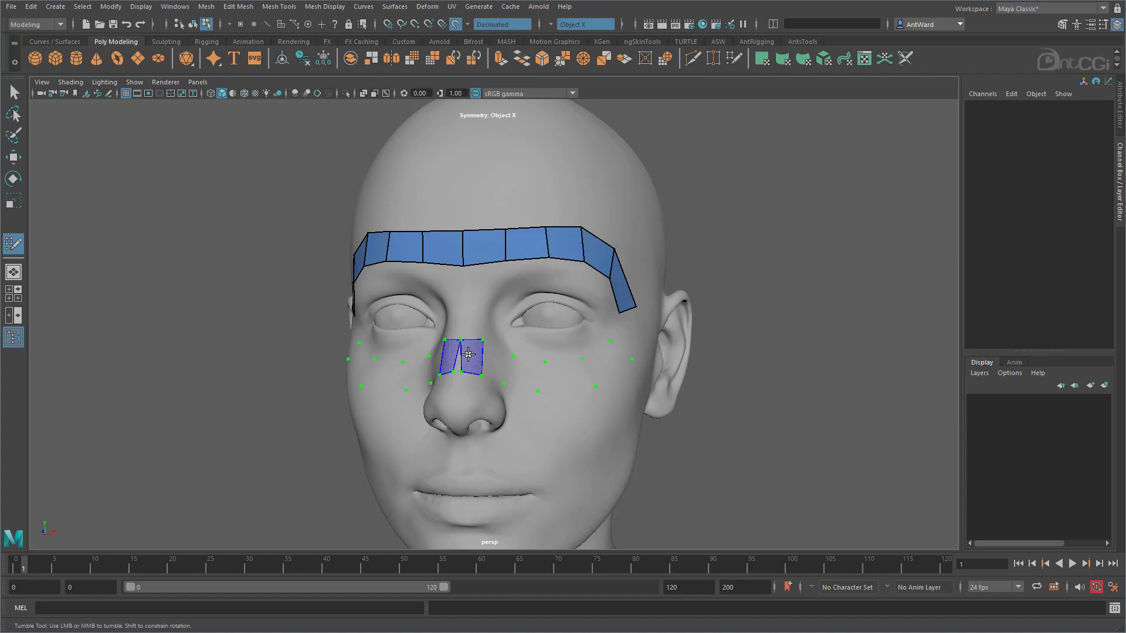
left_click(468, 359, "shift")
left_click(496, 365, "shift")
left_click(525, 373, "shift")
left_click(578, 374, "shift")
left_click(604, 362, "shift")
left_click(622, 332, "shift")
left_click_drag(579, 421, 547, 419, "alt")
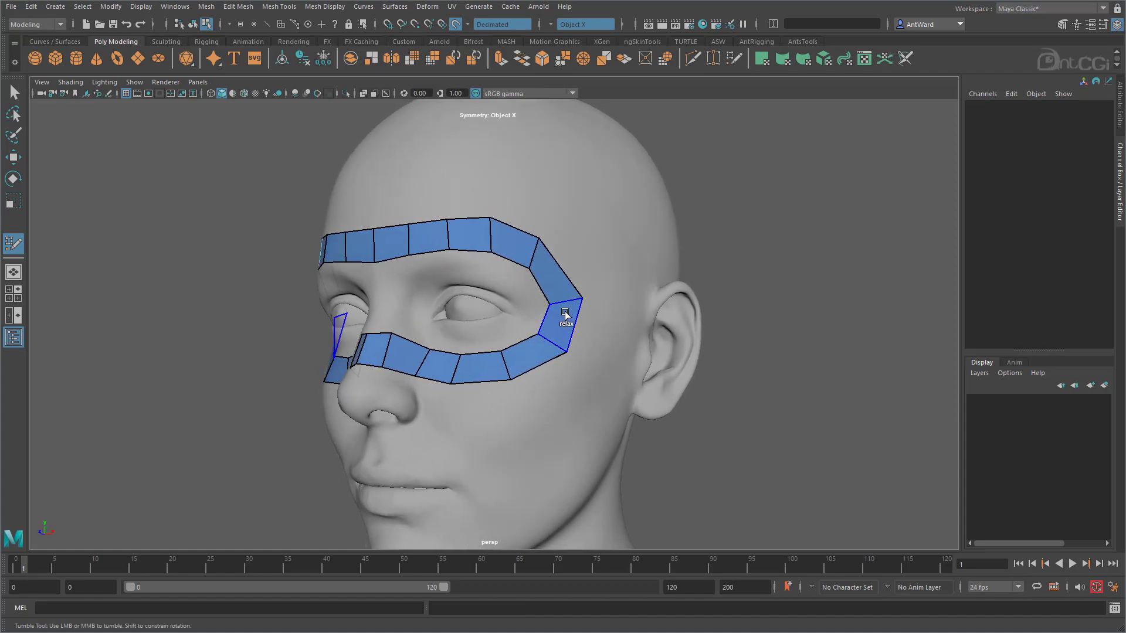
Undo the relax at the outer eye corner and insert an edge loop along the middle of the quad strip.
left_click_drag(583, 299, 554, 305, "shift")
key("ctrl+z")
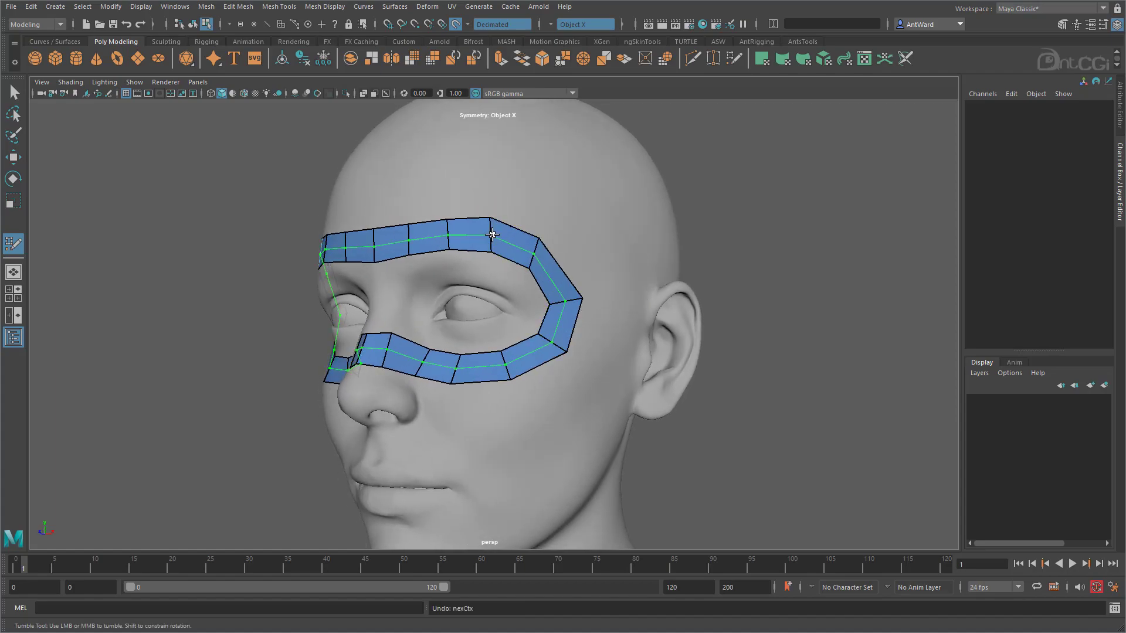
left_click(491, 235, "ctrl")
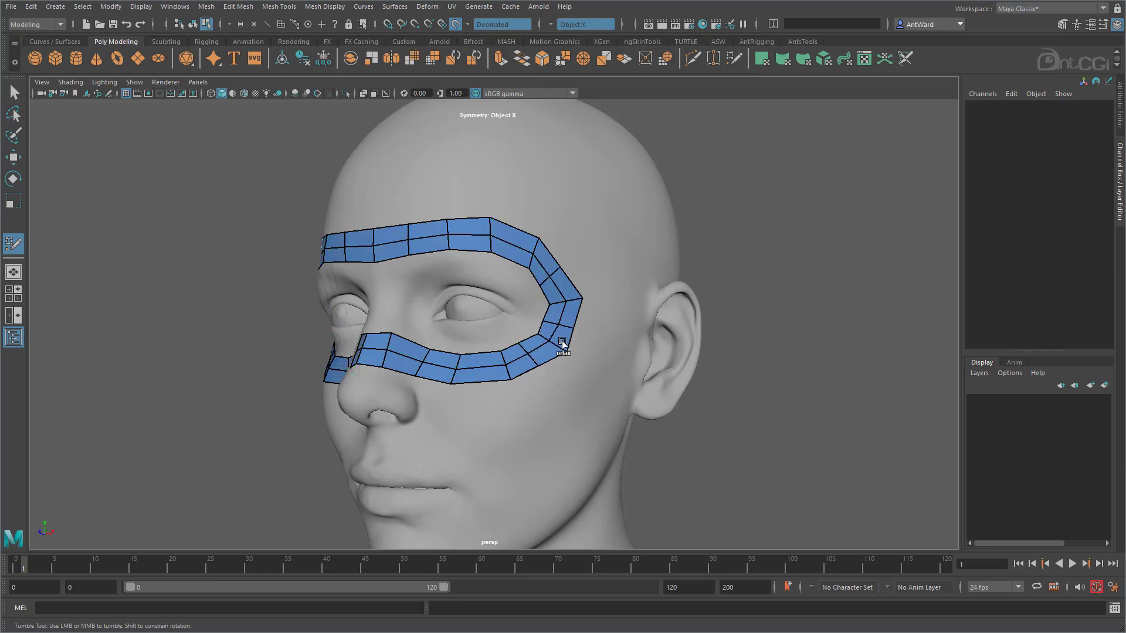
Fill the nose bridge with quads joining the brow and under-eye strips, and insert edge loops through it.
mouse_move(525, 422)
left_mouse_down("alt")
mouse_move(449, 282)
mouse_move(447, 314)
left_mouse_up("alt")
left_click(468, 321, "shift")
left_click(449, 281, "ctrl")
left_click(434, 317, "ctrl")
left_click_drag(722, 369, 658, 242, "alt")
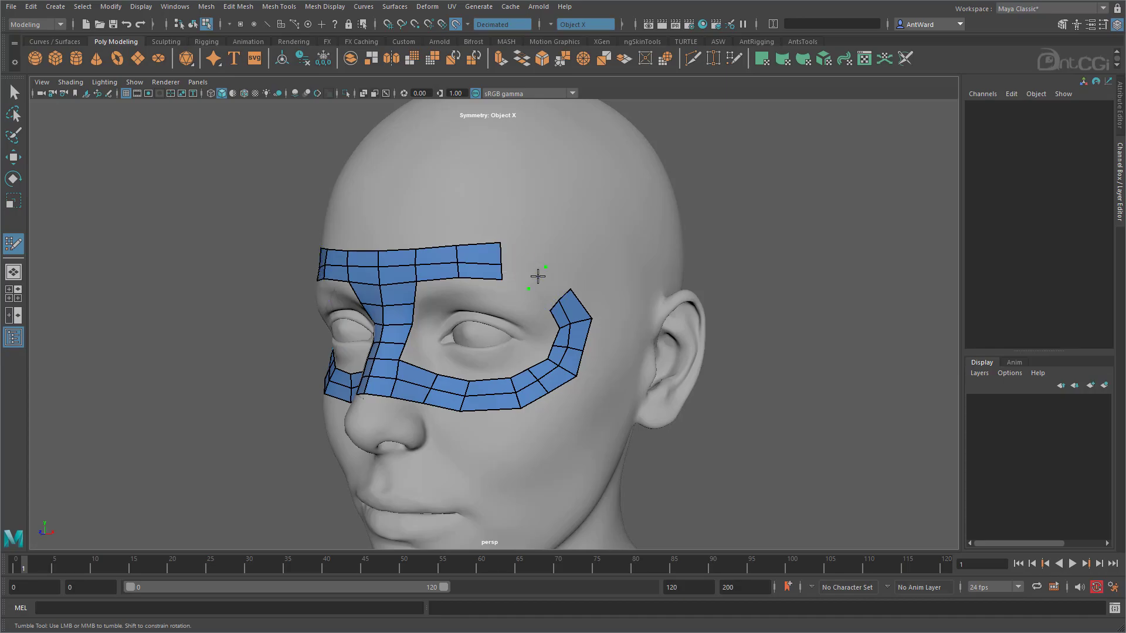
Extend the eye topology outward with another row of quads over the brow and temple, and relax the surface.
left_click_drag(761, 277, 755, 281, "alt")
left_click_drag(490, 248, 489, 219)
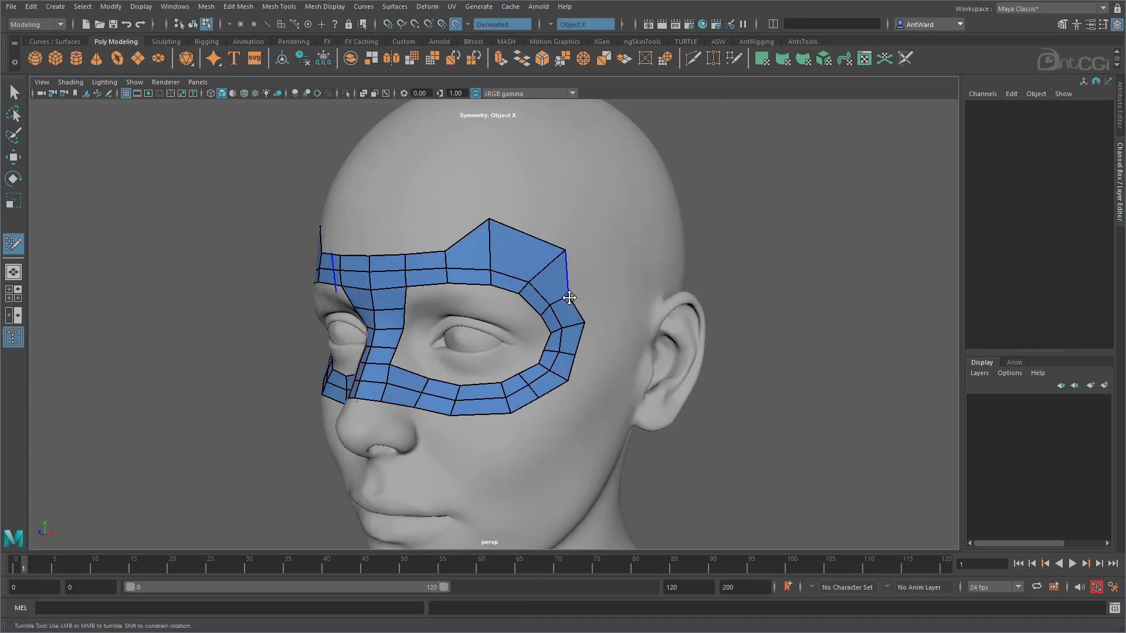
left_click_drag(534, 414, 460, 217, "alt")
left_click_drag(396, 251, 393, 249)
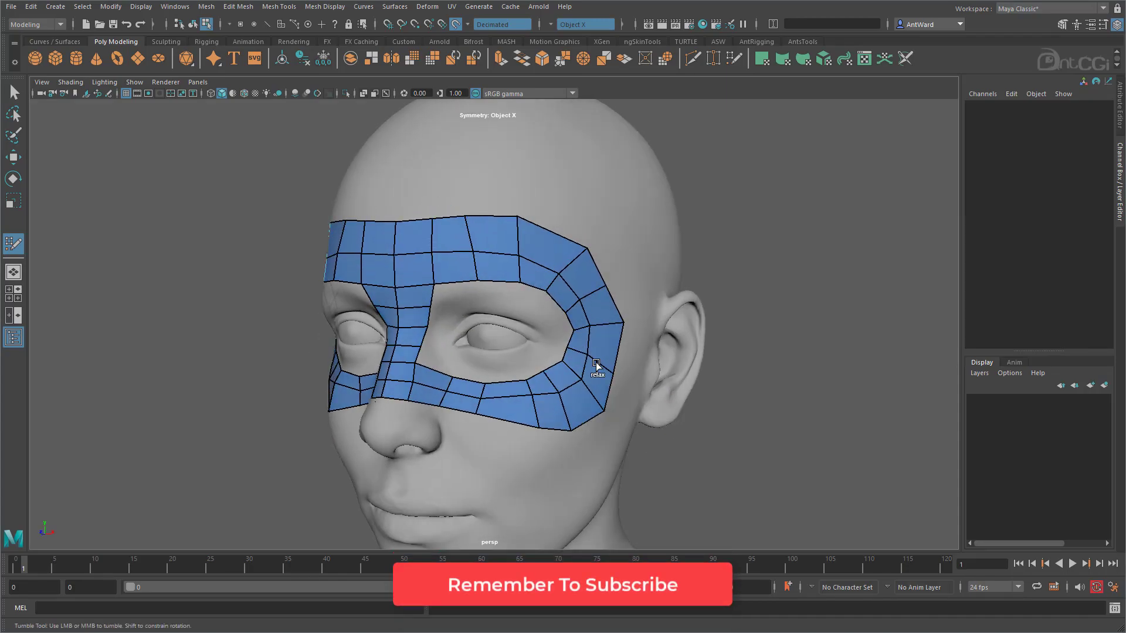
left_click_drag(584, 375, 516, 398, "shift")
mouse_move(491, 217)
left_mouse_down("alt")
mouse_move(581, 205)
mouse_move(491, 227)
left_mouse_up("alt")
scroll(491, 227, "down", 2)
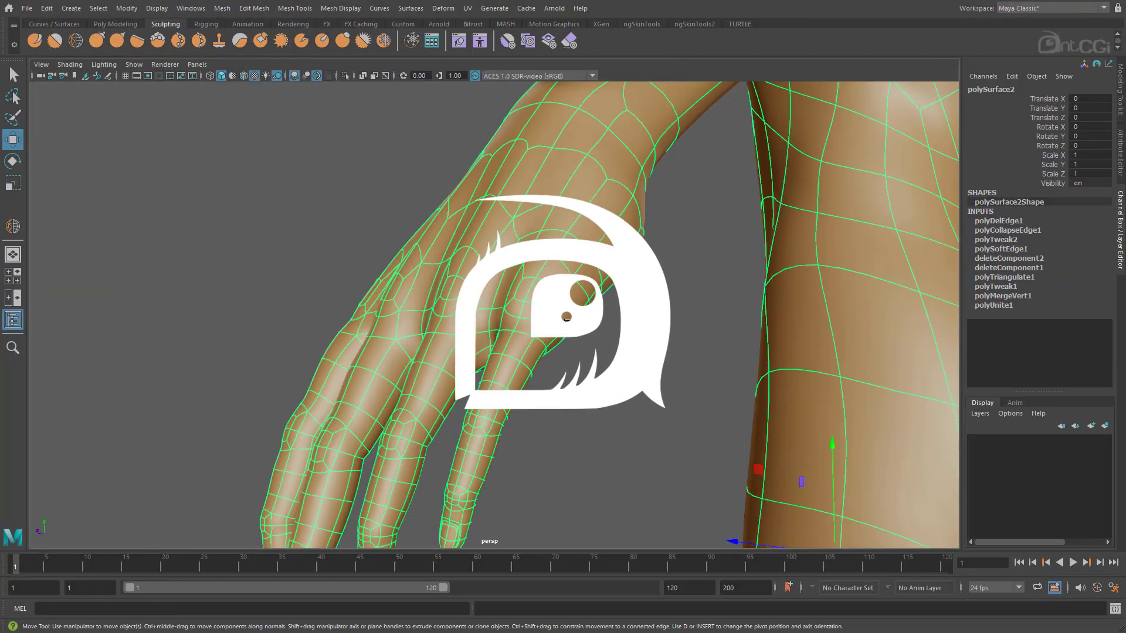
Delete the construction history of the half-body character mesh.
scroll(567, 320, "down", 5)
left_click(47, 8)
left_click(216, 158)
left_click(216, 158)
left_click_drag(217, 158, 527, 370, "alt")
scroll(747, 357, "down", 6)
Duplicate the half-body mesh as a mirrored copy across the centre line to complete the figure.
left_click(603, 350)
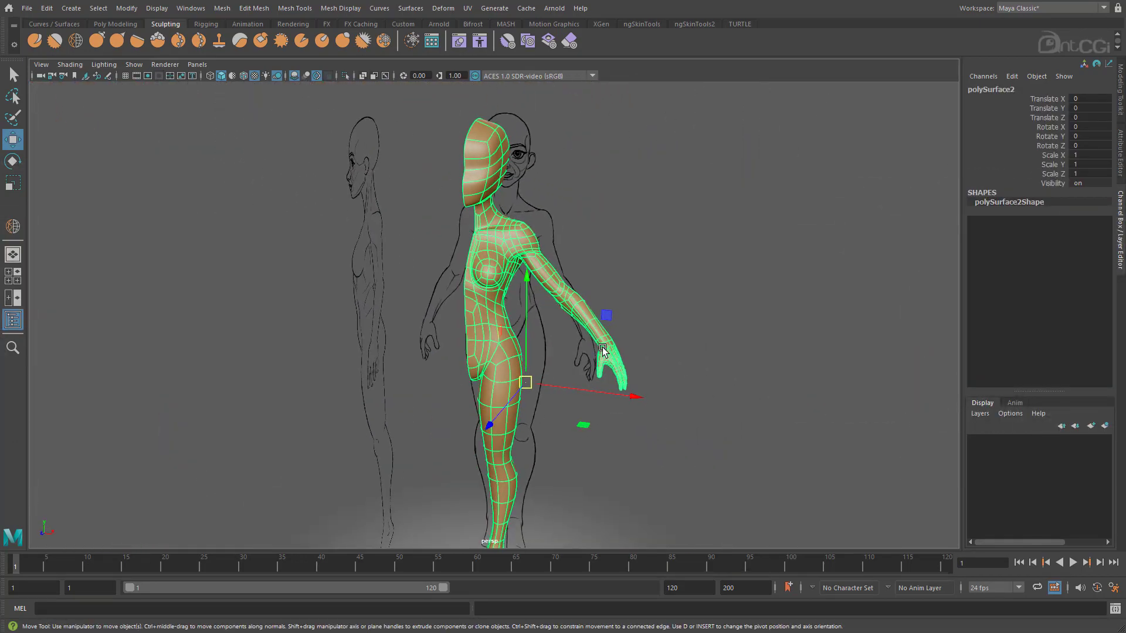
left_click(47, 8)
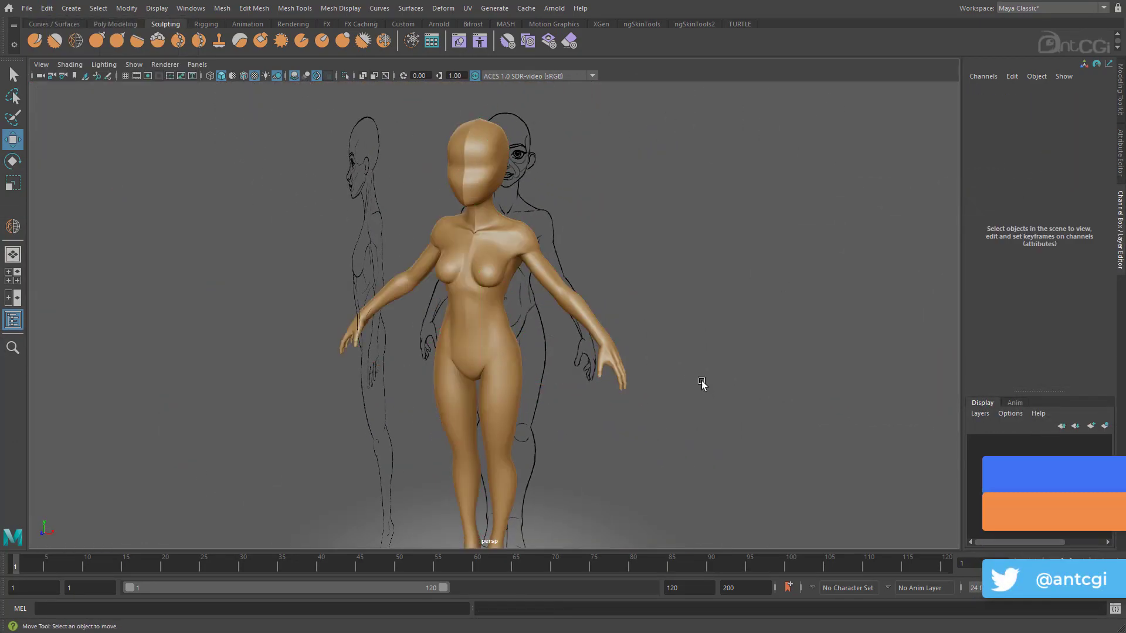
Select a vertex in the armpit of the character mesh and move it sideways to adjust the fold.
scroll(478, 211, "up", 5)
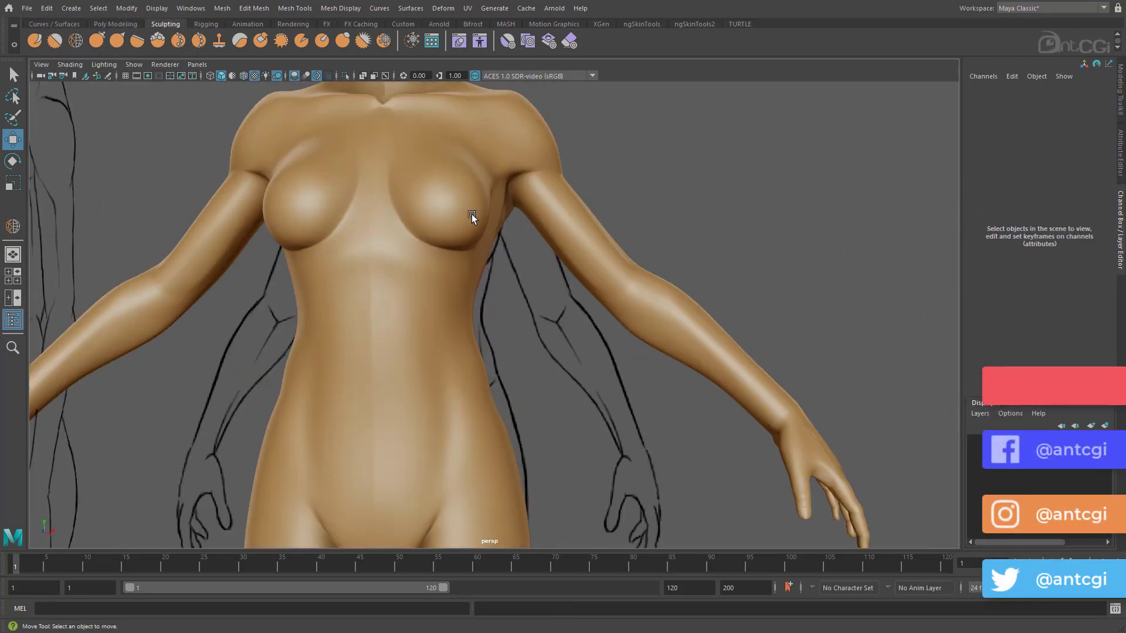
left_click(517, 317)
mouse_move(517, 317)
left_mouse_down("alt")
mouse_move(462, 333)
mouse_move(528, 284)
mouse_move(516, 337)
mouse_move(523, 314)
left_mouse_up("alt")
left_click_drag(522, 314, 523, 326)
left_click_drag(524, 326, 531, 292, "alt")
left_click_drag(531, 292, 574, 370)
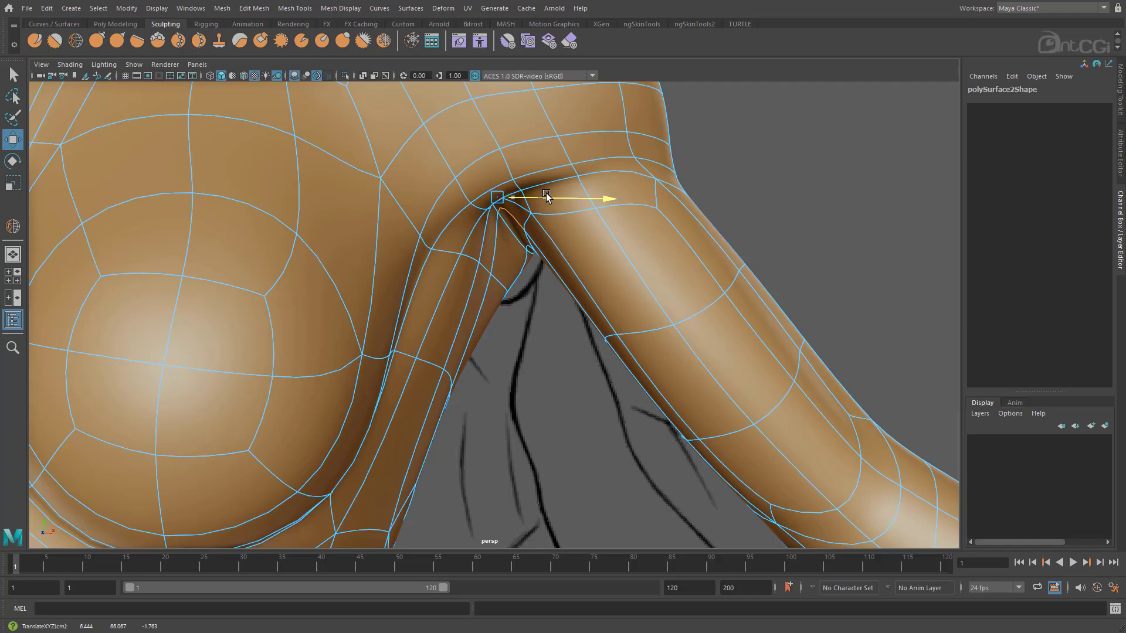
Select and adjust further mesh components along the character's arm towards the wrist and hand.
mouse_move(546, 196)
left_mouse_down("alt")
mouse_move(450, 345)
mouse_move(461, 351)
left_mouse_up("alt")
scroll(460, 350, "down", 3)
left_click_drag(460, 351, 580, 346, "alt")
left_click(573, 306)
left_click_drag(568, 306, 537, 300)
left_click(580, 258)
left_click_drag(573, 265, 452, 339, "alt")
left_click(821, 168)
scroll(452, 339, "down", 3)
left_click(452, 339)
right_click_drag(452, 339, 520, 317, "alt")
left_click_drag(520, 317, 459, 271, "alt")
left_click(471, 261)
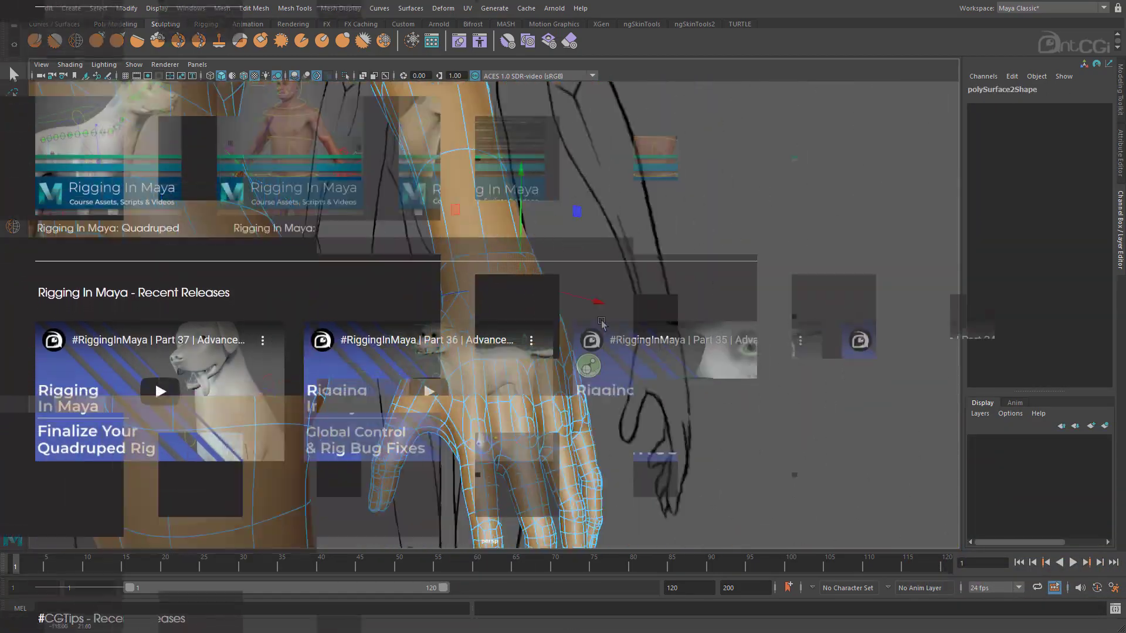